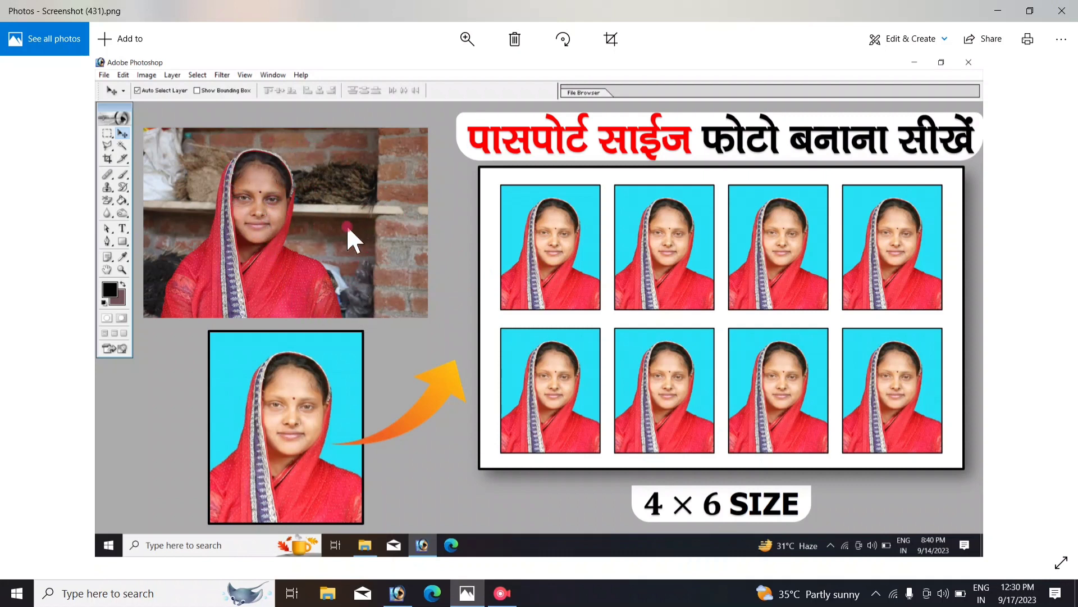
# Step: Review the sample 4×6 passport-photo sheet in Photos, then minimize the Photos window
pyautogui.click(177, 208)
pyautogui.click(215, 402)
pyautogui.click(296, 344)
pyautogui.click(503, 270)
pyautogui.click(658, 185)
pyautogui.click(880, 441)
pyautogui.click(221, 181)
pyautogui.click(868, 194)
pyautogui.click(1002, 9)
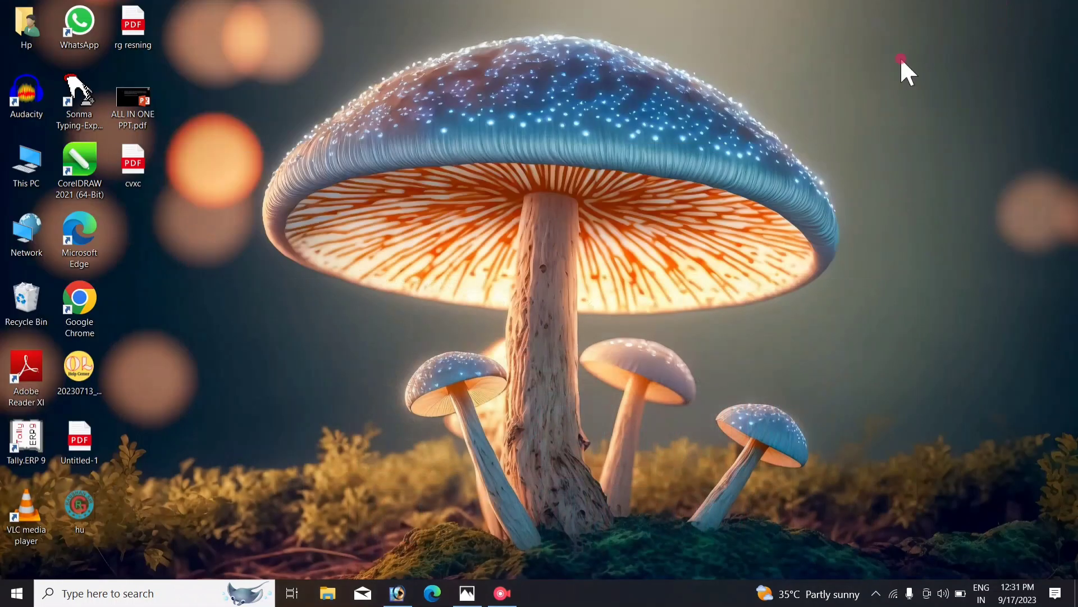
# Step: Open image-25 (1).png in Photoshop and maximize its document window
pyautogui.click(397, 594)
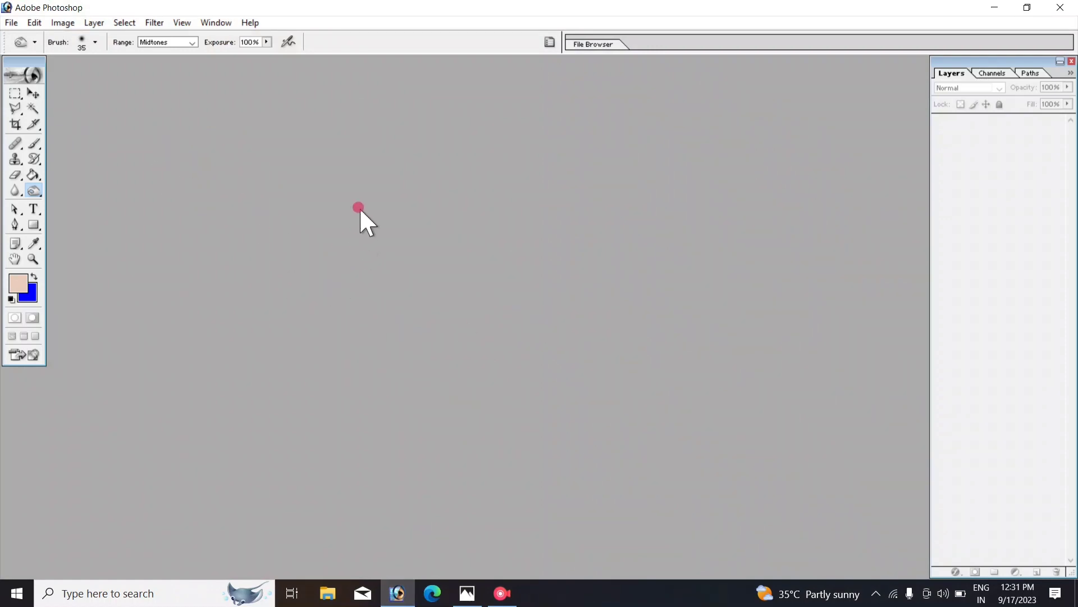
pyautogui.click(12, 22)
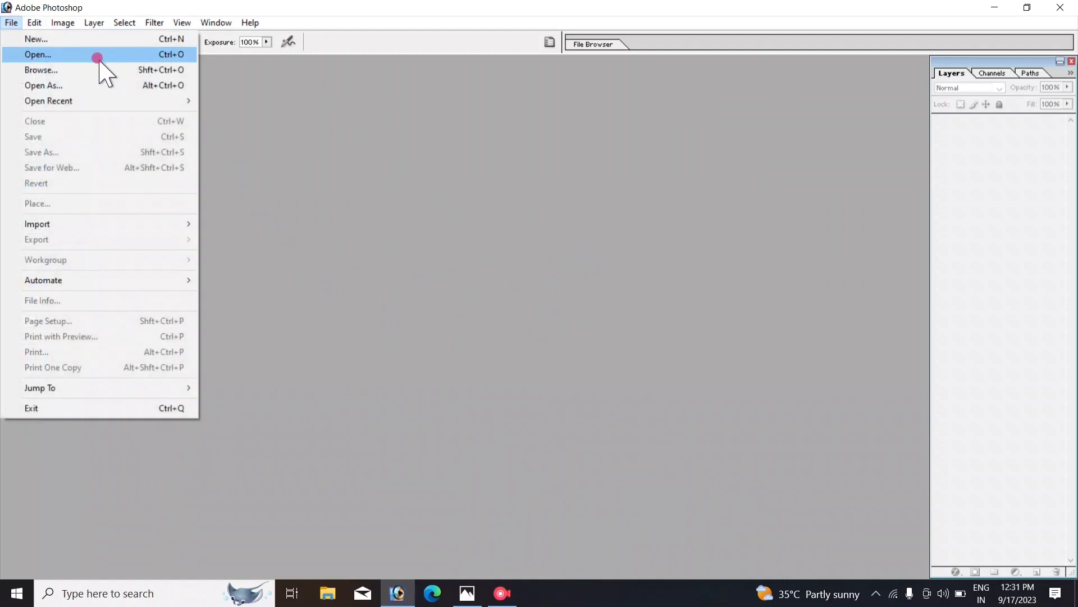
pyautogui.click(137, 56)
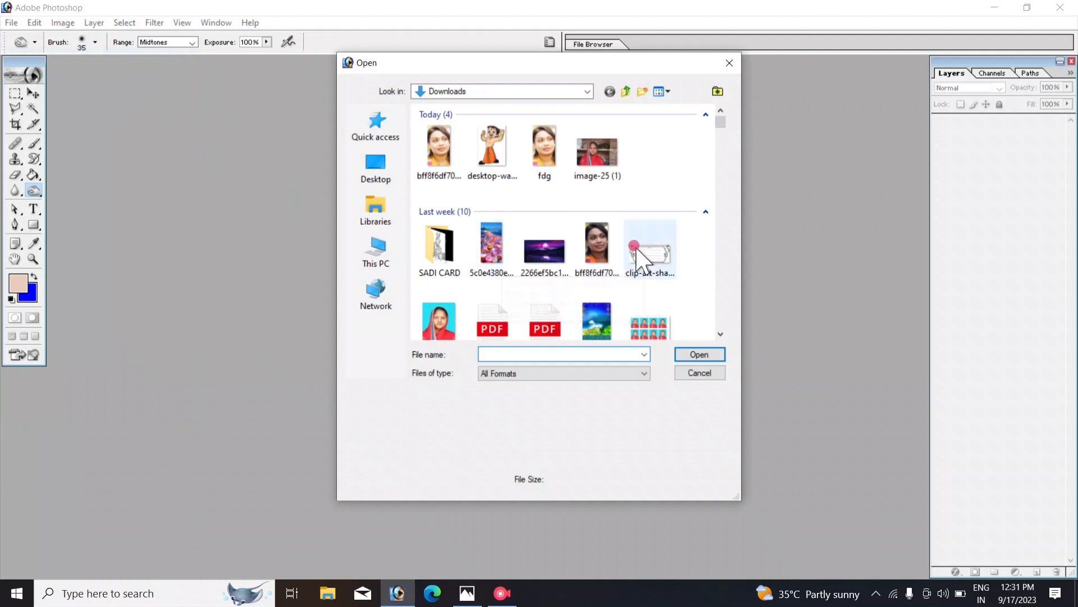
pyautogui.click(600, 166)
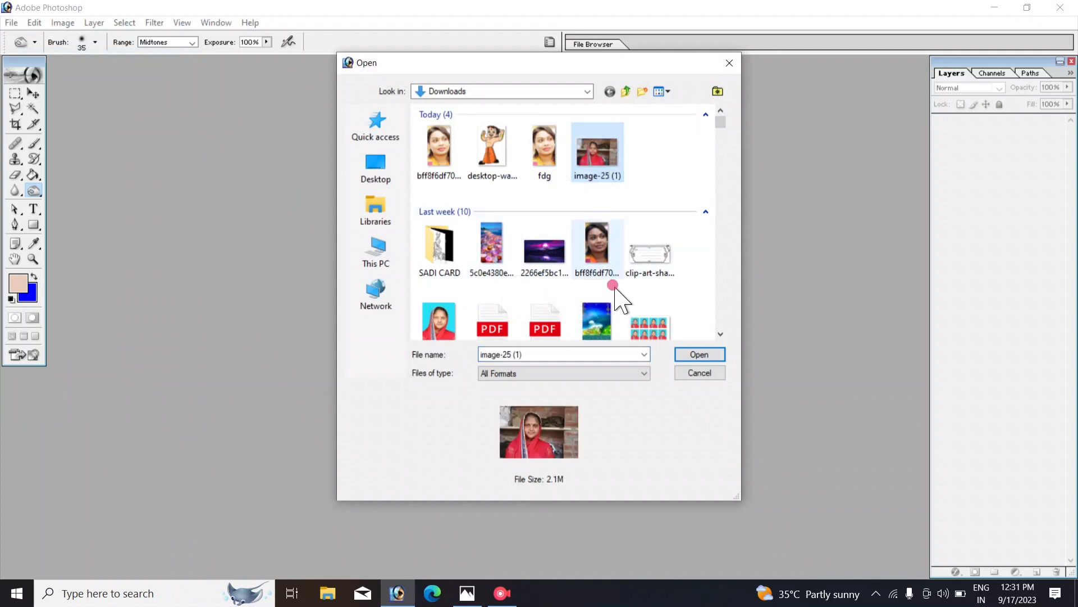
pyautogui.click(699, 354)
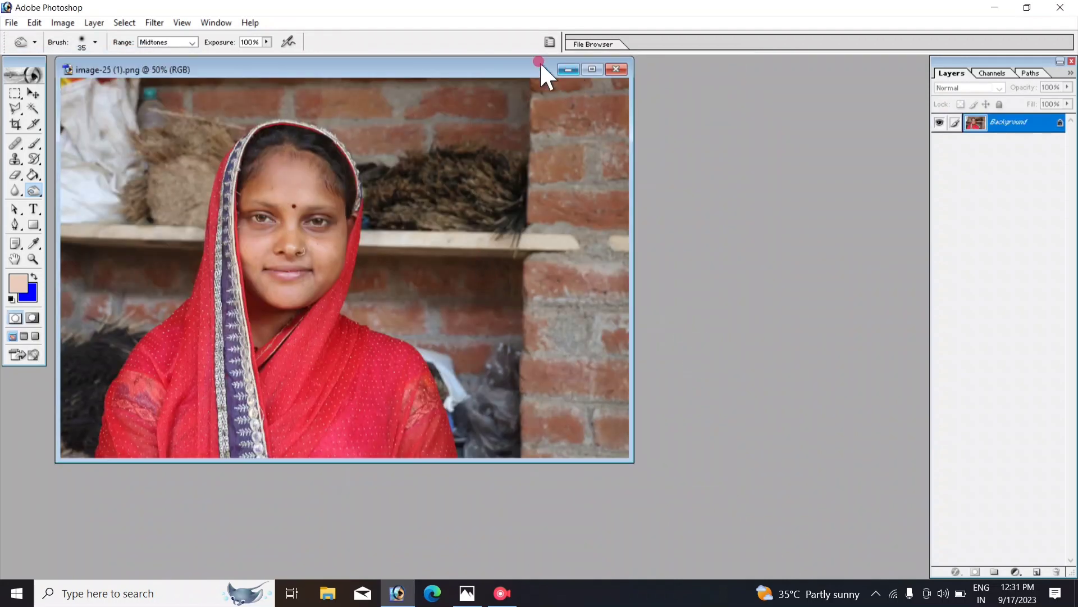
pyautogui.moveTo(447, 69); pyautogui.dragTo(624, 93)
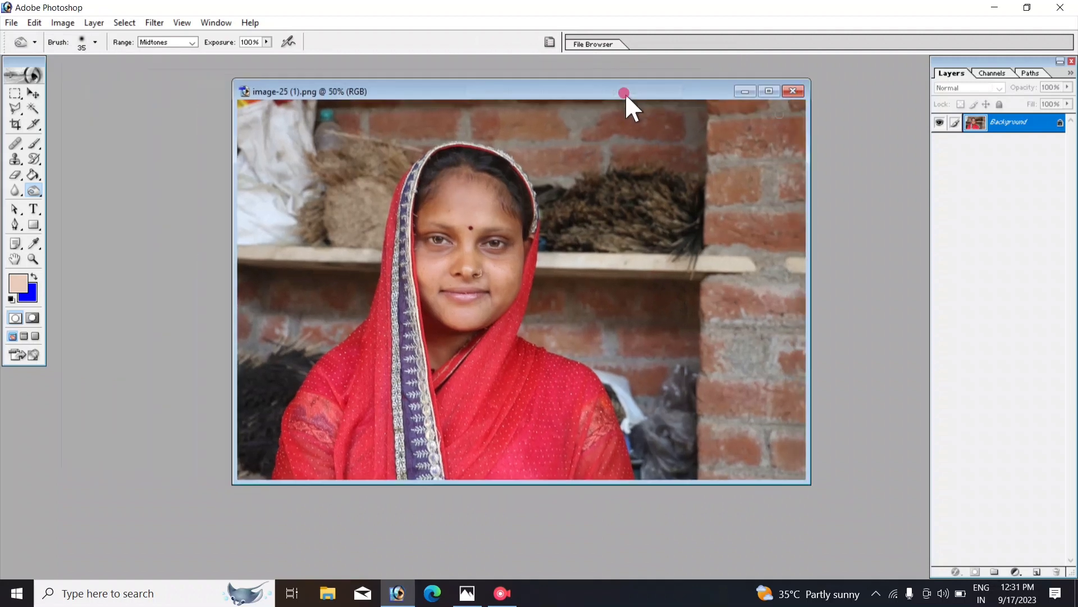
pyautogui.click(768, 92)
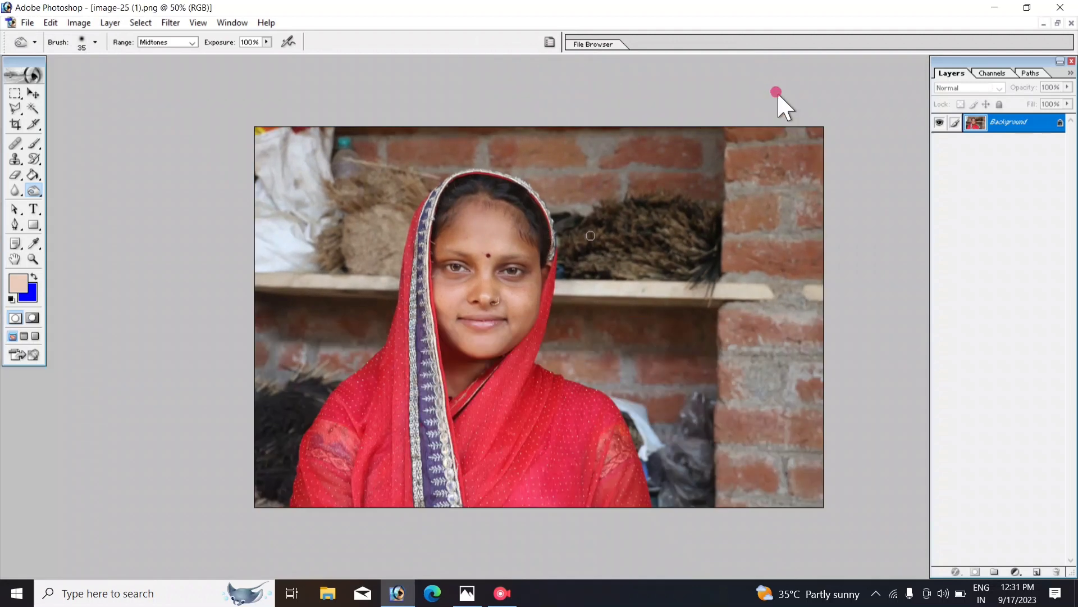
# Step: Duplicate the woman photo's Background layer, creating Background copy above the original
pyautogui.scroll(1, 777, 92)
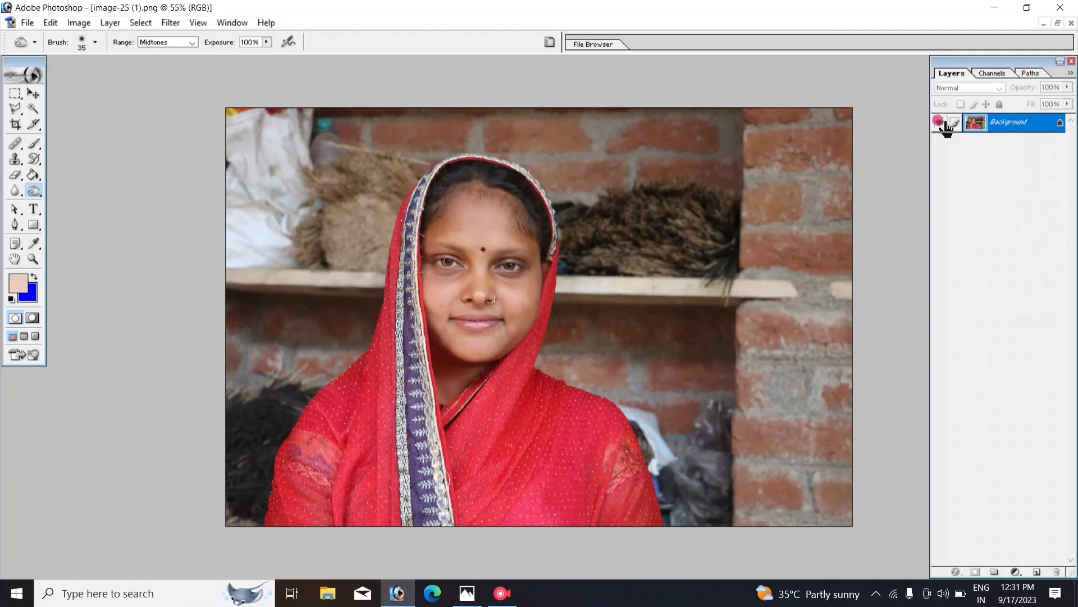
pyautogui.click(1019, 123)
pyautogui.click(234, 24)
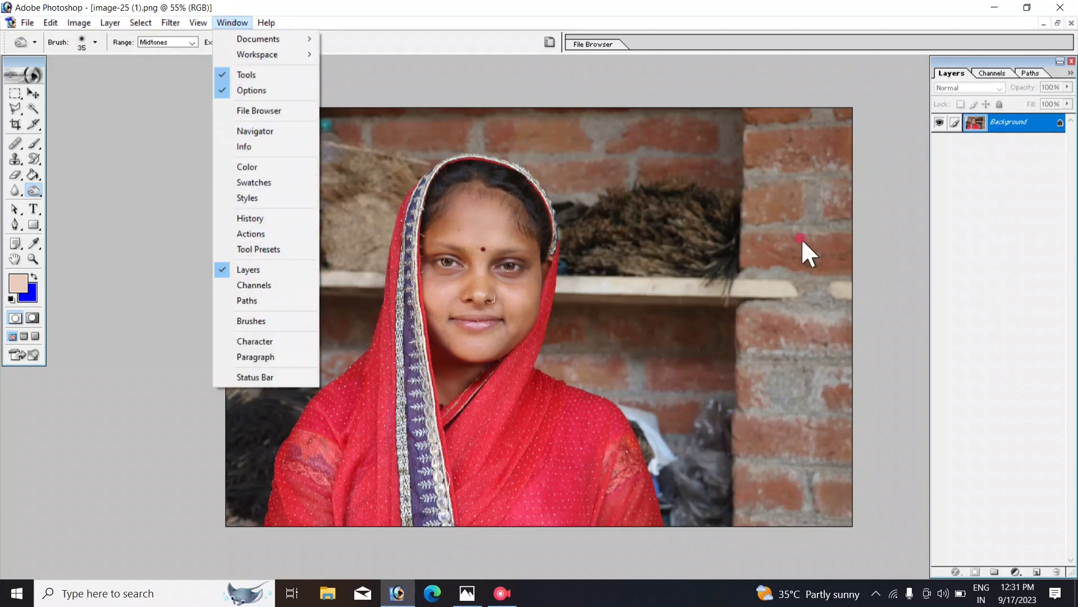
pyautogui.click(989, 326)
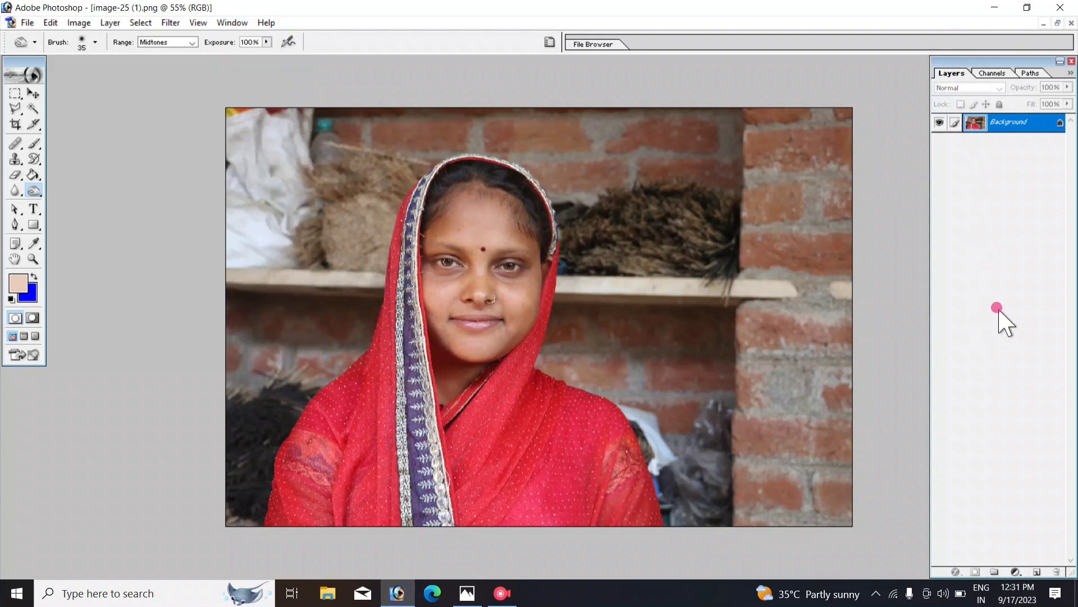
pyautogui.rightClick(1014, 127)
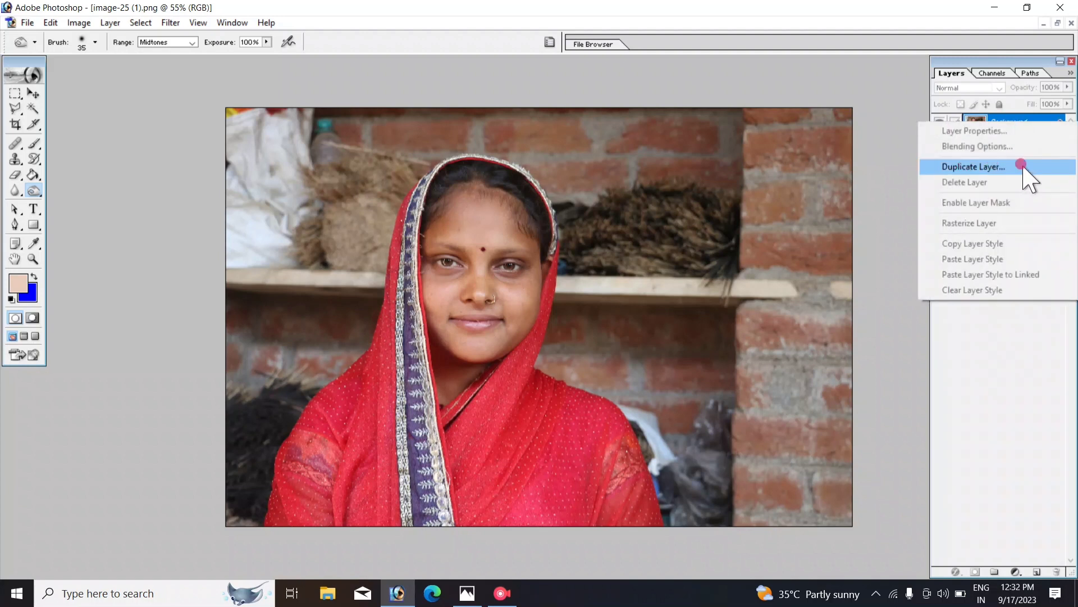
pyautogui.click(974, 167)
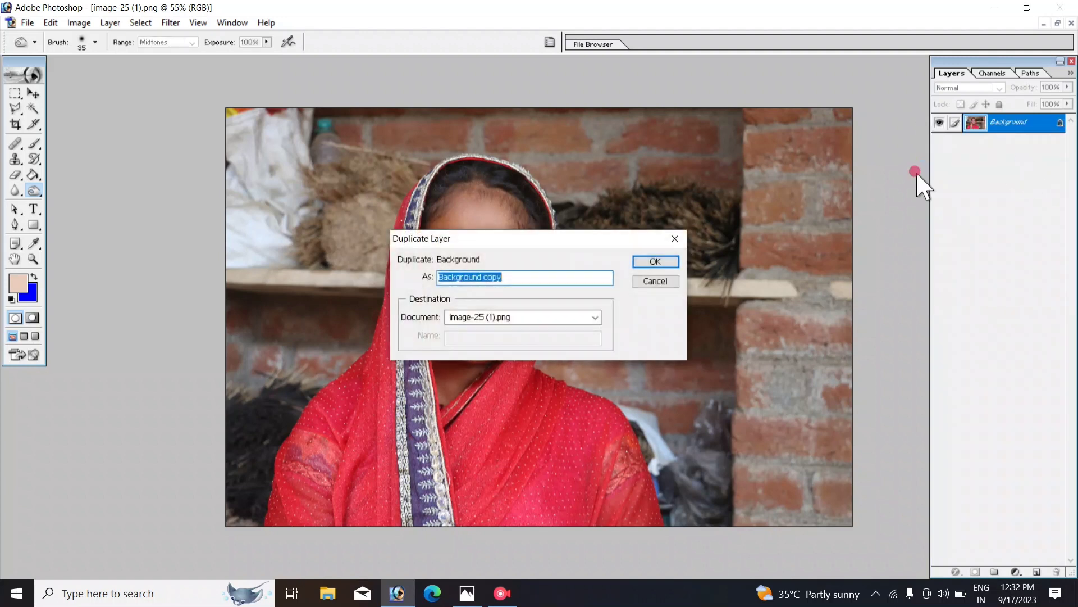
pyautogui.click(671, 261)
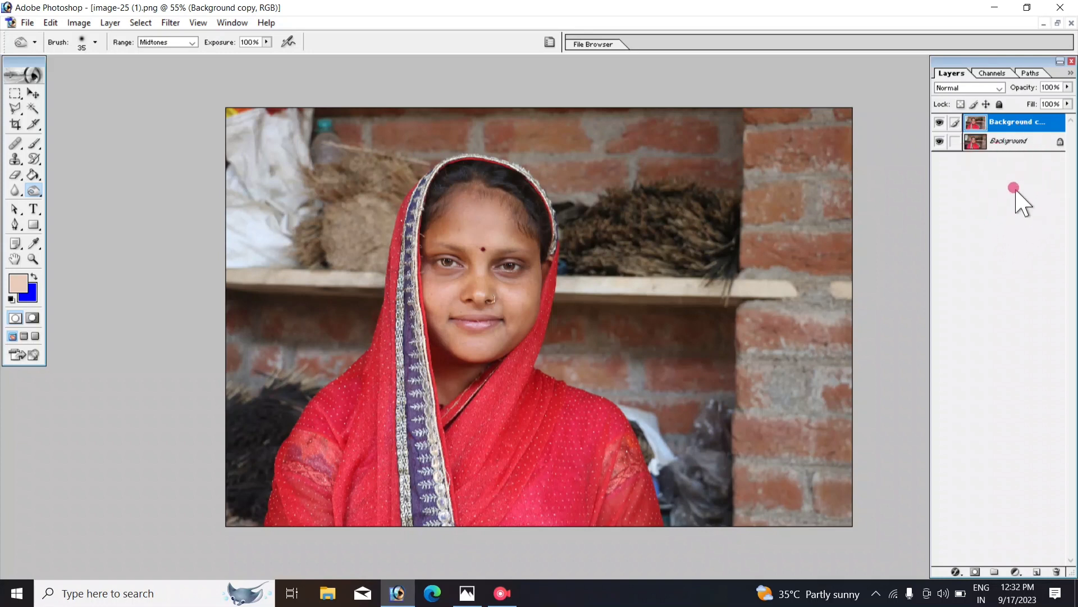
# Step: Hide the original Background layer and switch to the Polygonal Lasso Tool
pyautogui.click(939, 142)
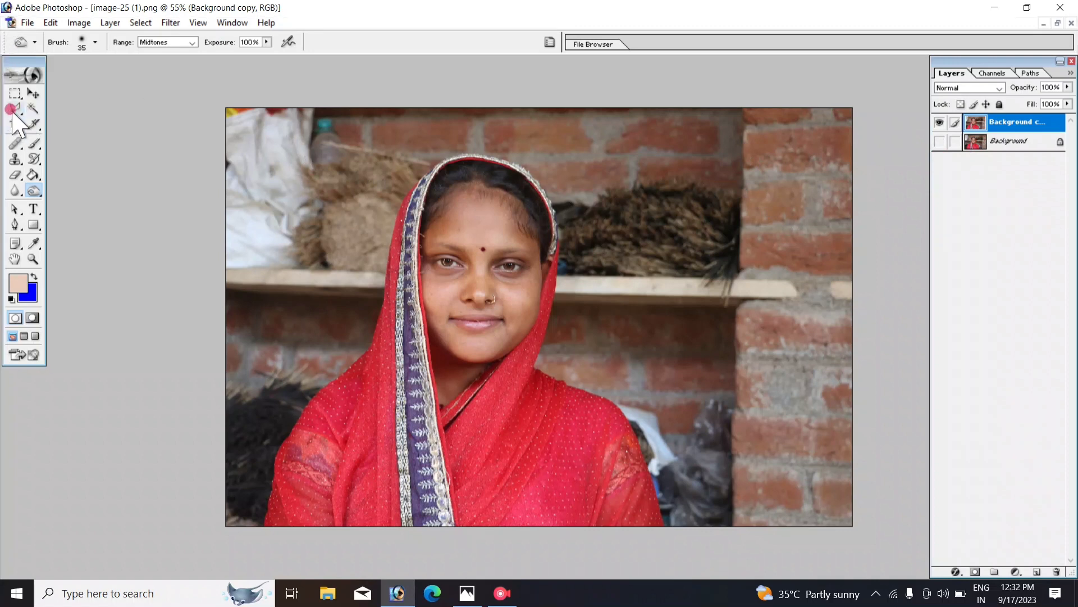
pyautogui.moveTo(11, 107)
pyautogui.mouseDown()
pyautogui.moveTo(83, 122)
pyautogui.moveTo(51, 126)
pyautogui.mouseUp()
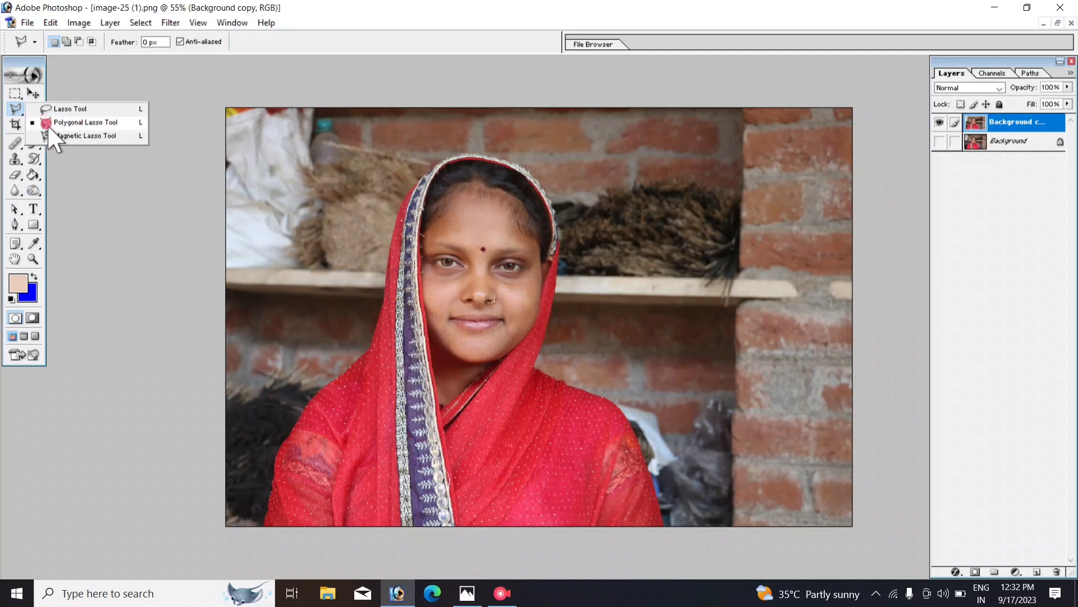
pyautogui.moveTo(51, 127); pyautogui.dragTo(90, 122)
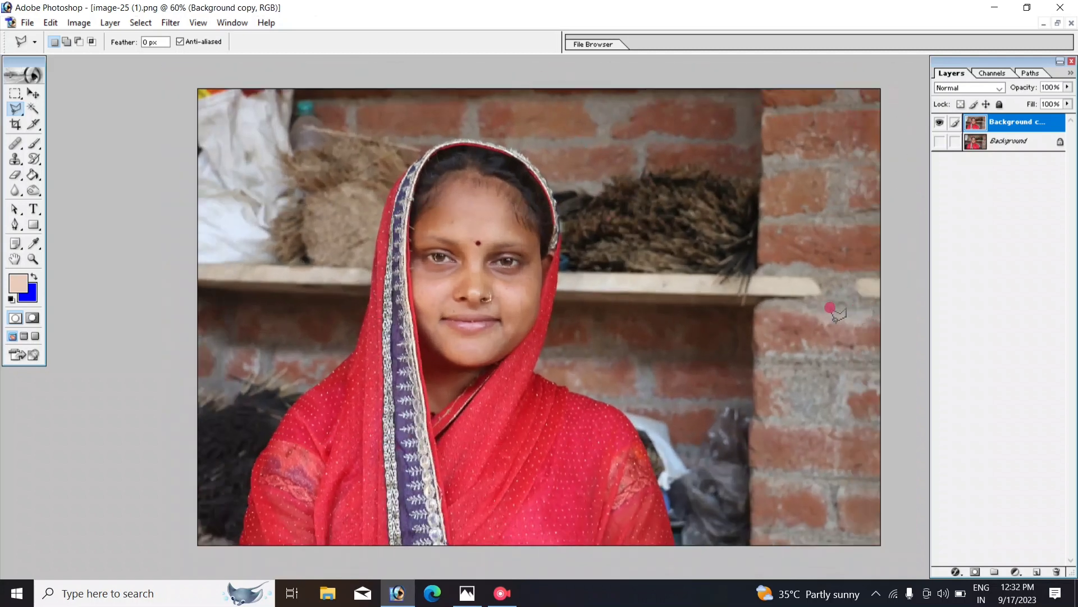
# Step: Outline the bricks from the scarf and head edge to the top-right corner and delete them
pyautogui.click(903, 351)
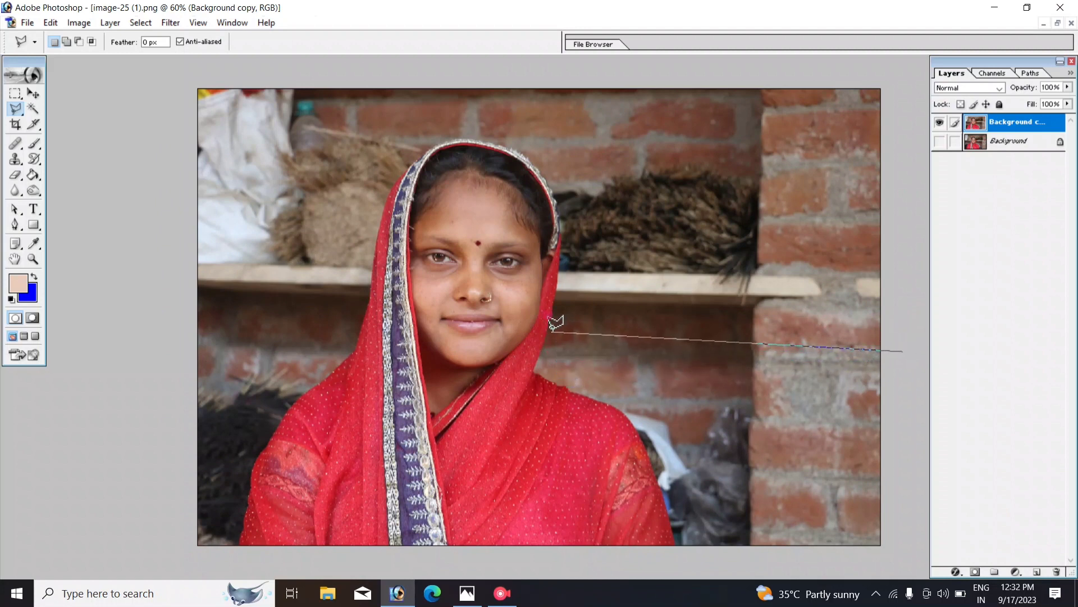
pyautogui.press('Escape')
pyautogui.click(893, 313)
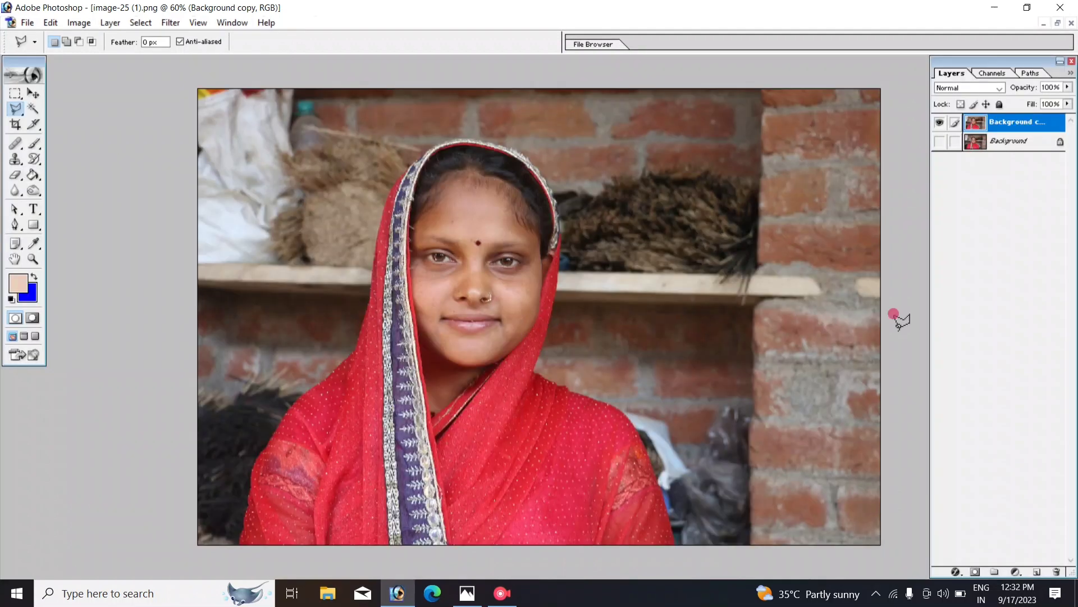
pyautogui.click(548, 321)
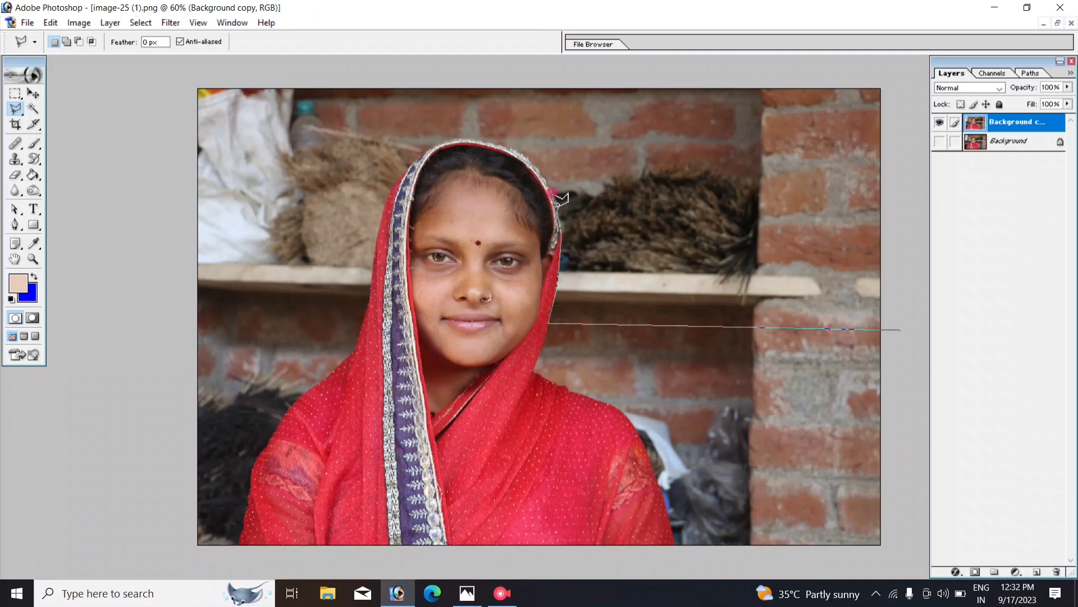
pyautogui.click(545, 172)
pyautogui.click(513, 135)
pyautogui.click(441, 125)
pyautogui.click(433, 82)
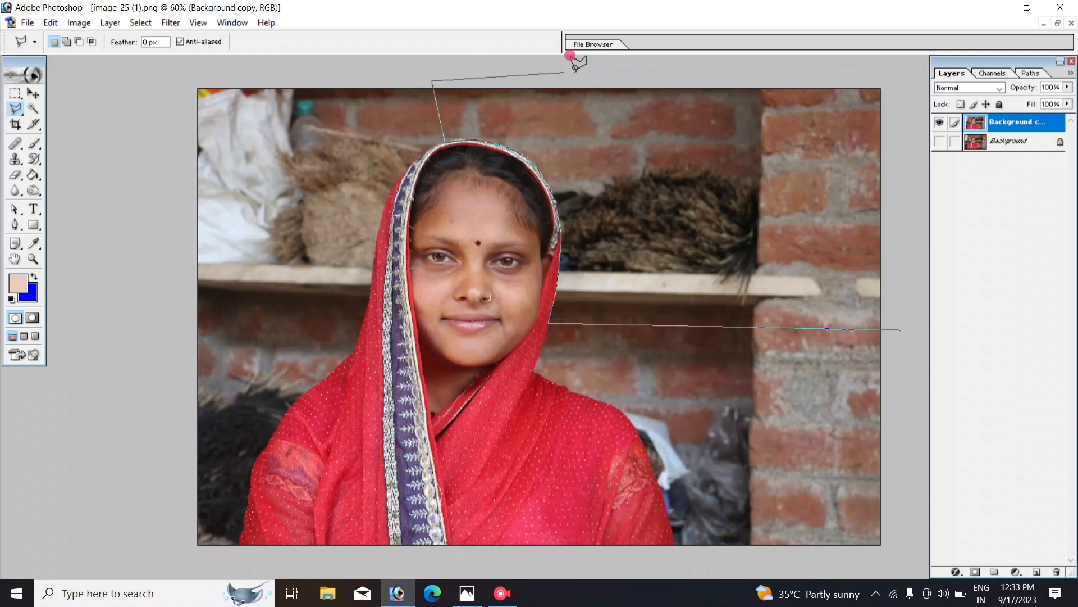
pyautogui.click(712, 70)
pyautogui.click(895, 69)
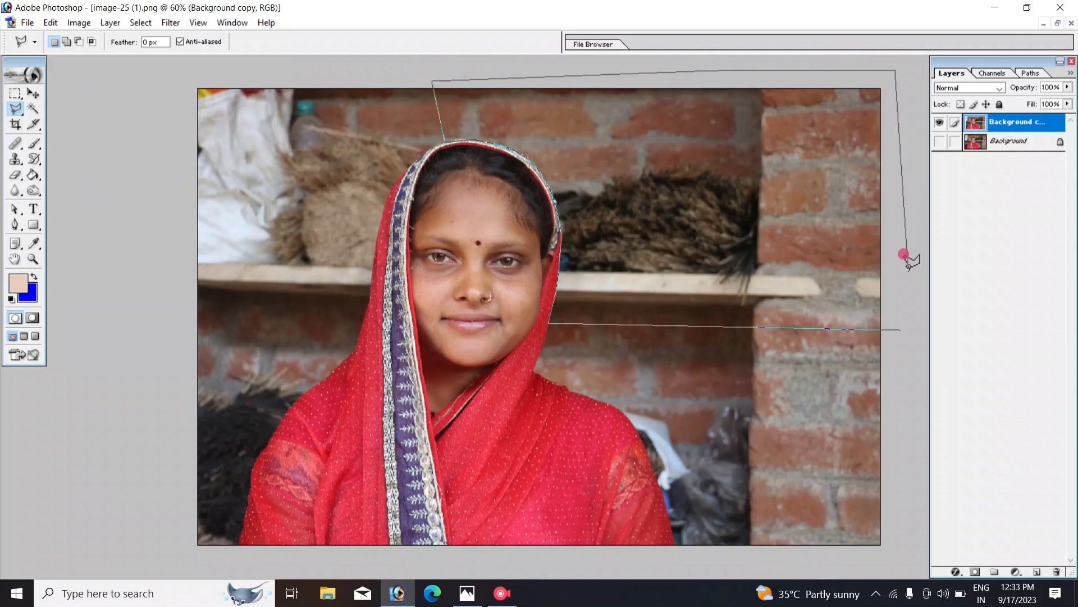
pyautogui.click(900, 328)
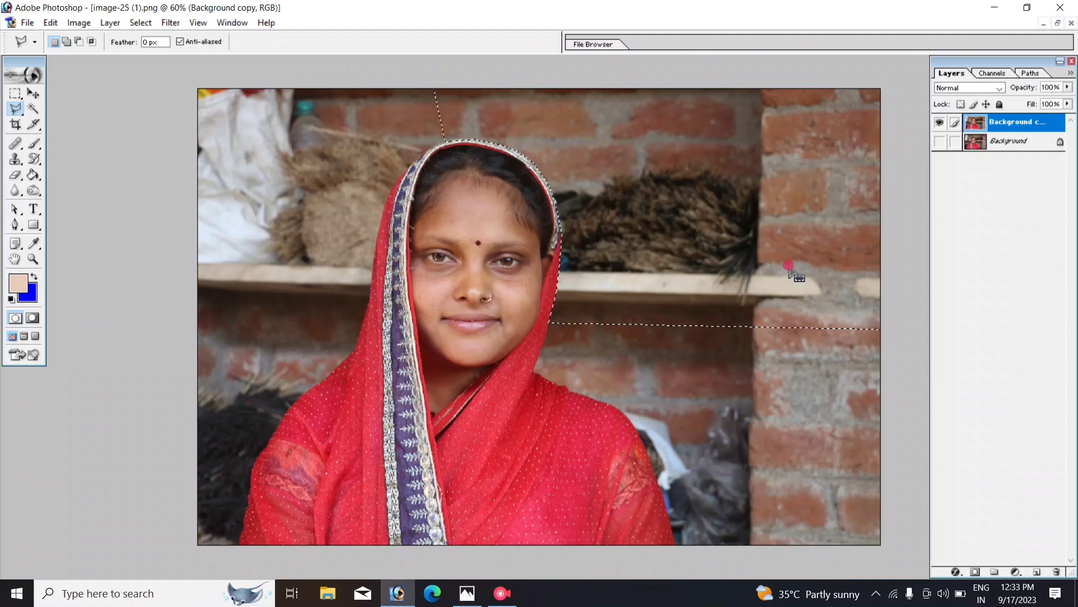
pyautogui.press('Delete')
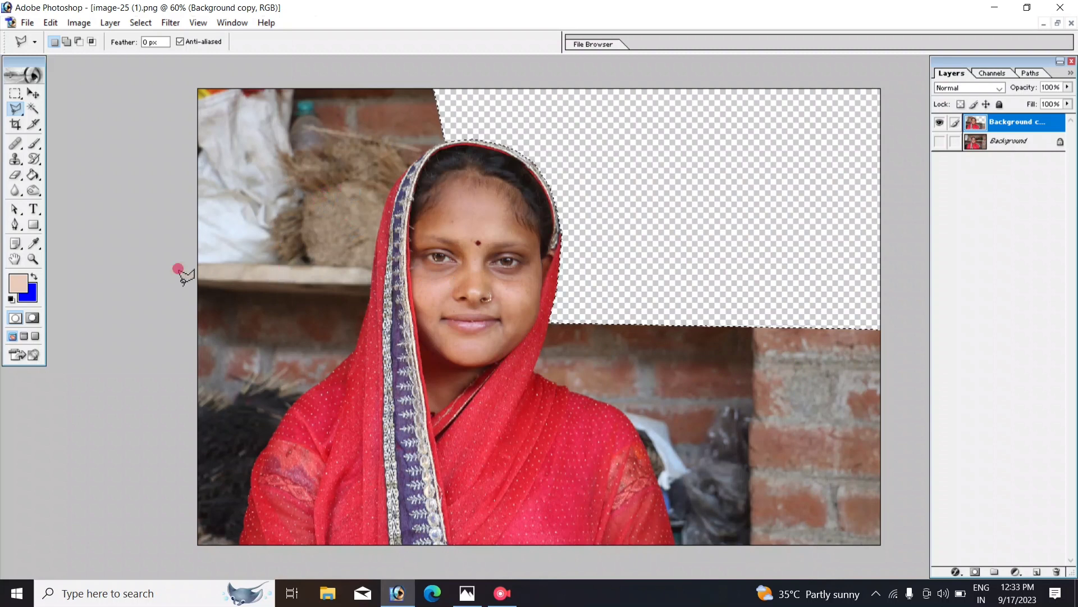
# Step: Outline and delete the upper-left brick backdrop above the dupatta
pyautogui.click(173, 307)
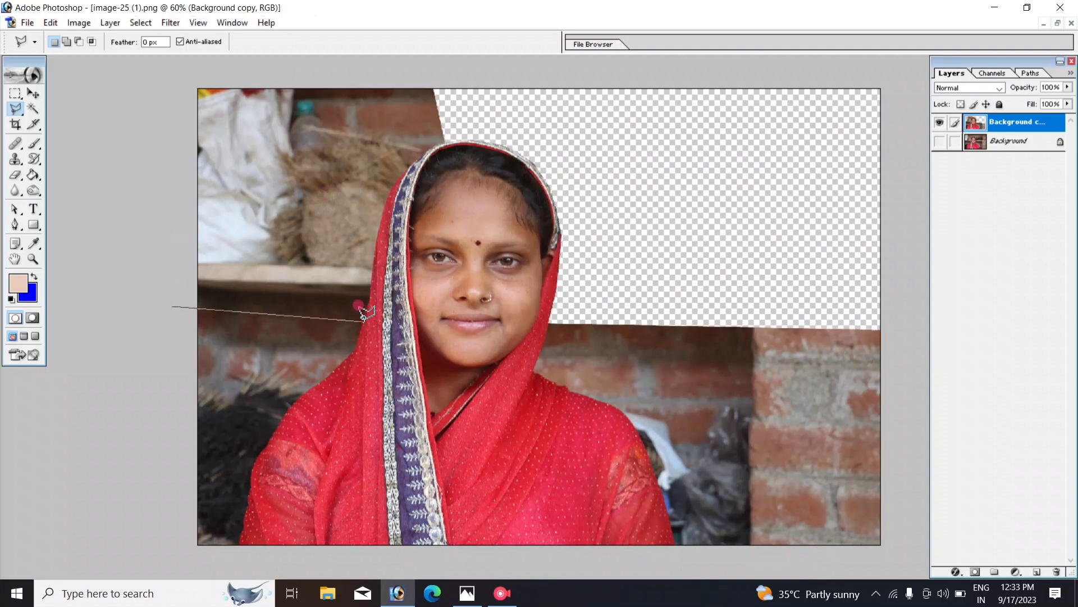
pyautogui.click(363, 321)
pyautogui.click(449, 65)
pyautogui.click(132, 70)
pyautogui.doubleClick(168, 288)
pyautogui.press('Delete')
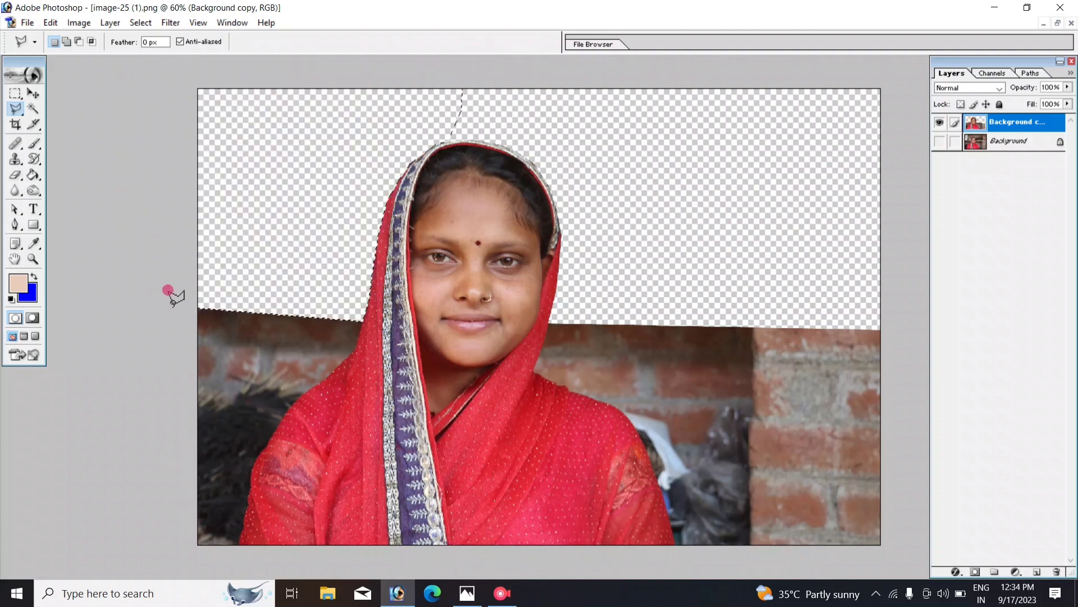
# Step: Outline and delete the left-side backdrop along the arm and shoulder
pyautogui.click(227, 573)
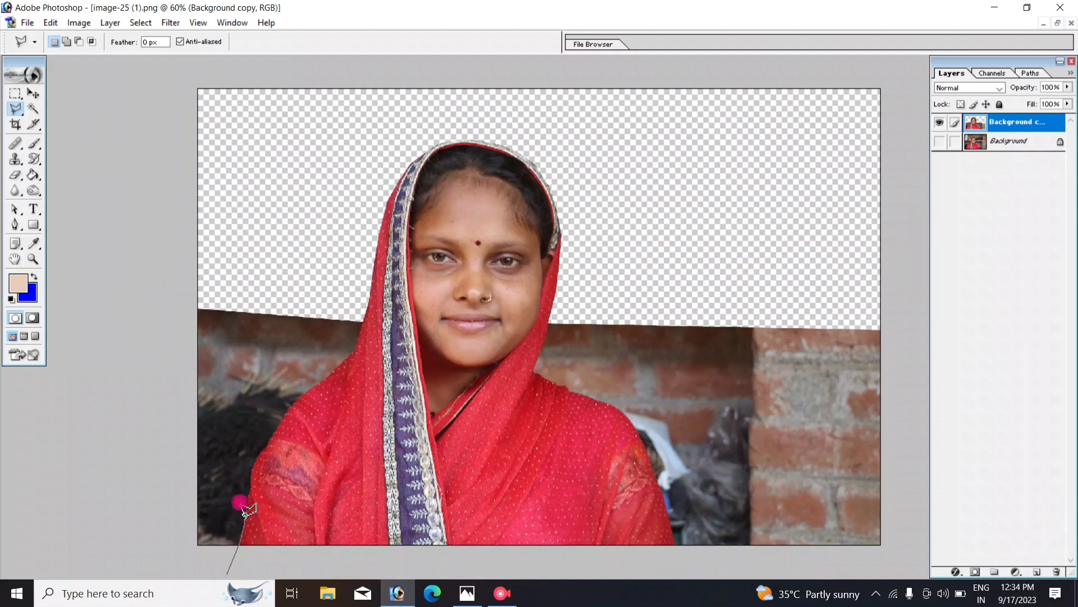
pyautogui.click(251, 449)
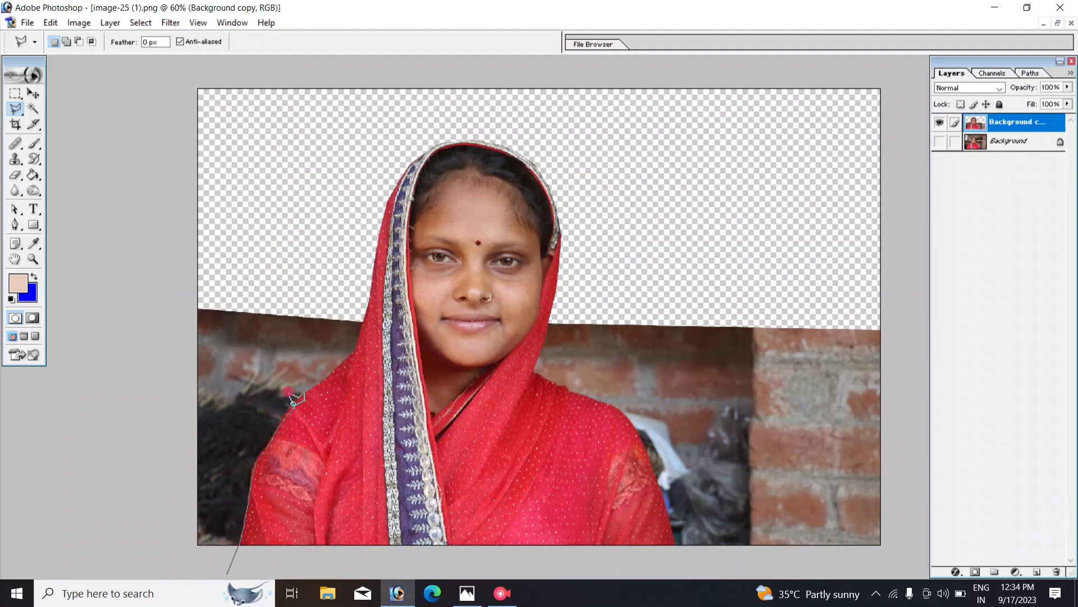
pyautogui.click(359, 337)
pyautogui.click(364, 303)
pyautogui.click(193, 270)
pyautogui.click(110, 327)
pyautogui.click(113, 484)
pyautogui.click(227, 572)
pyautogui.press('Delete')
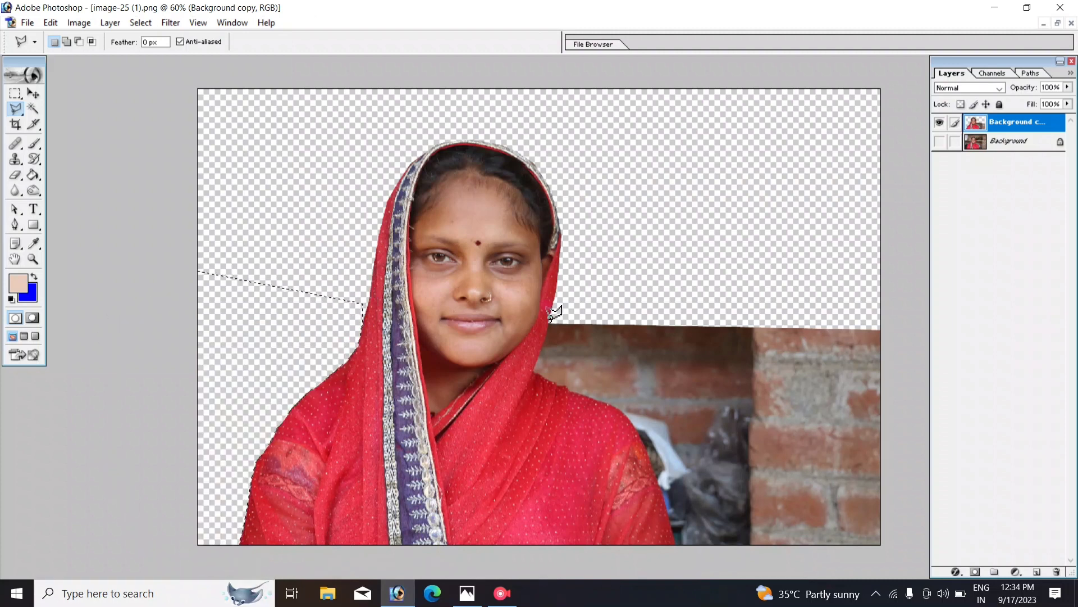
# Step: Delete the triangular backdrop wedge above the woman's right shoulder
pyautogui.click(556, 297)
pyautogui.doubleClick(628, 410)
pyautogui.press('Delete')
# Step: Outline and delete the remaining lower-right bricks beside the saree, then deselect
pyautogui.click(628, 411)
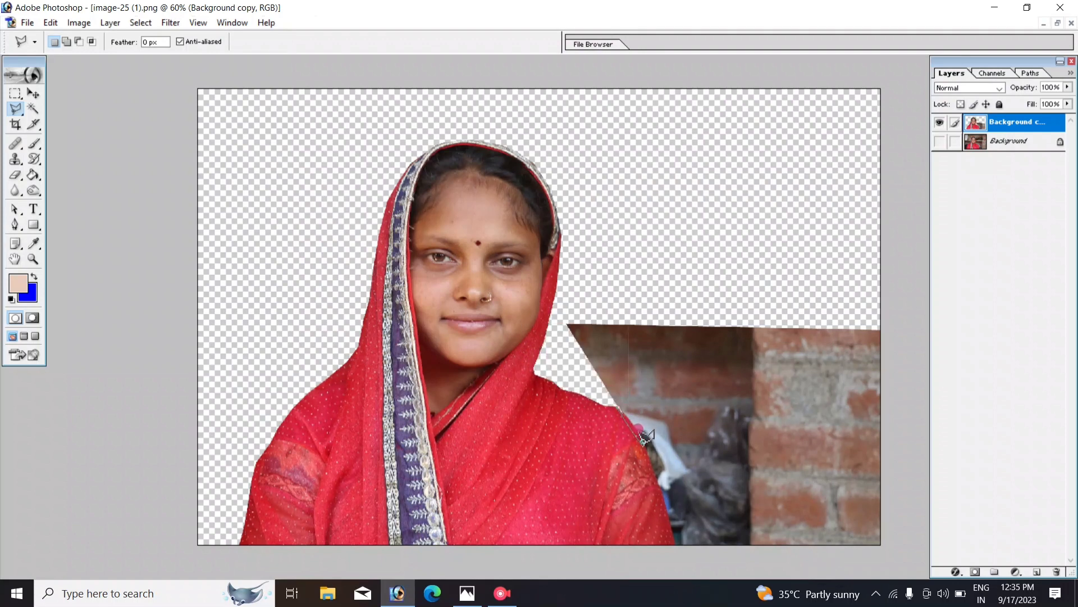
pyautogui.click(646, 455)
pyautogui.click(665, 523)
pyautogui.click(674, 566)
pyautogui.click(831, 569)
pyautogui.click(909, 557)
pyautogui.click(879, 298)
pyautogui.click(822, 260)
pyautogui.click(640, 280)
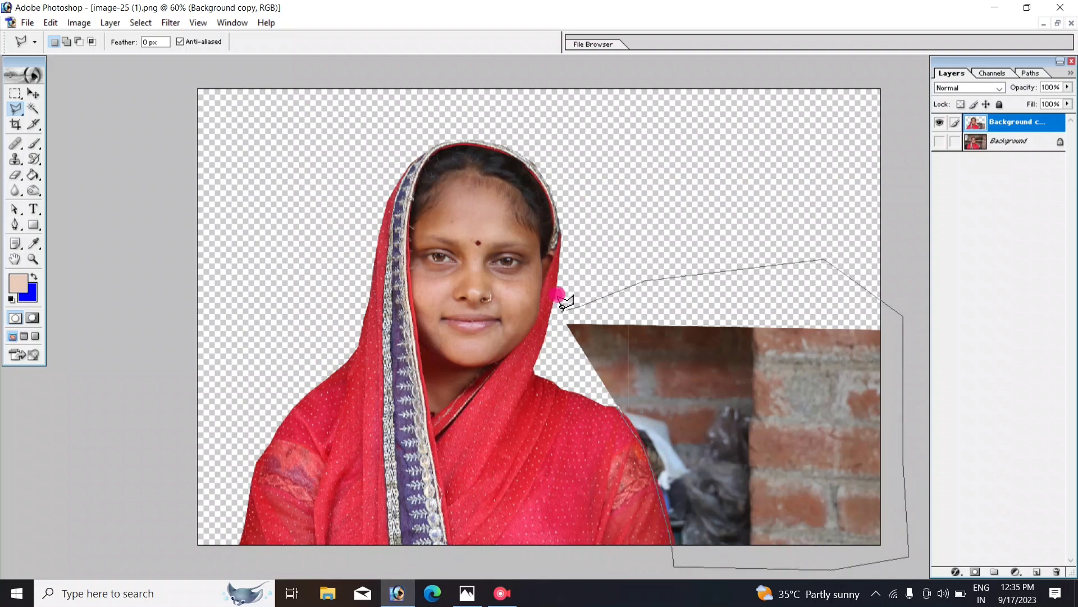
pyautogui.click(559, 368)
pyautogui.click(617, 404)
pyautogui.press('Delete')
pyautogui.hotkey('ctrl', 'd')
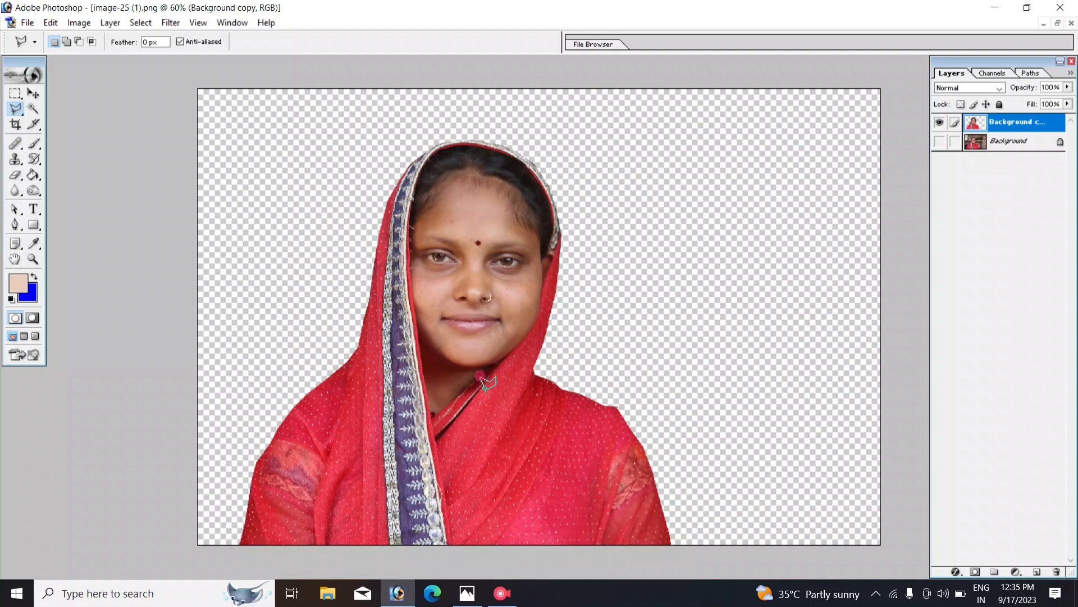
# Step: Zoom in to check the cutout edges, then select and show the original Background layer
pyautogui.hotkey('ctrl', '+')
pyautogui.hotkey('ctrl', '+')
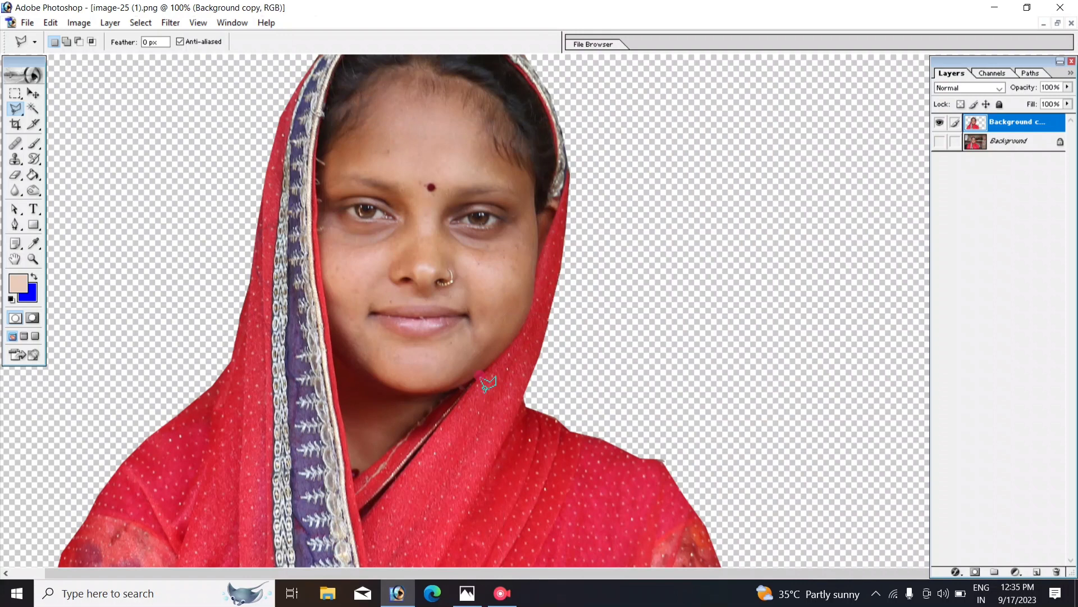
pyautogui.hotkey('ctrl', '-')
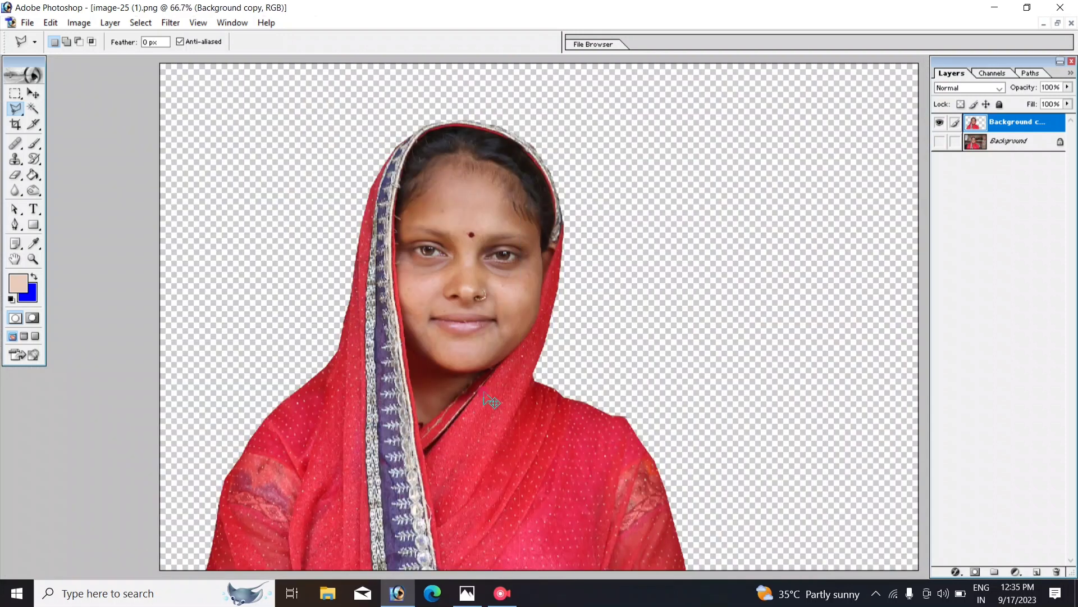
pyautogui.hotkey('ctrl', '-')
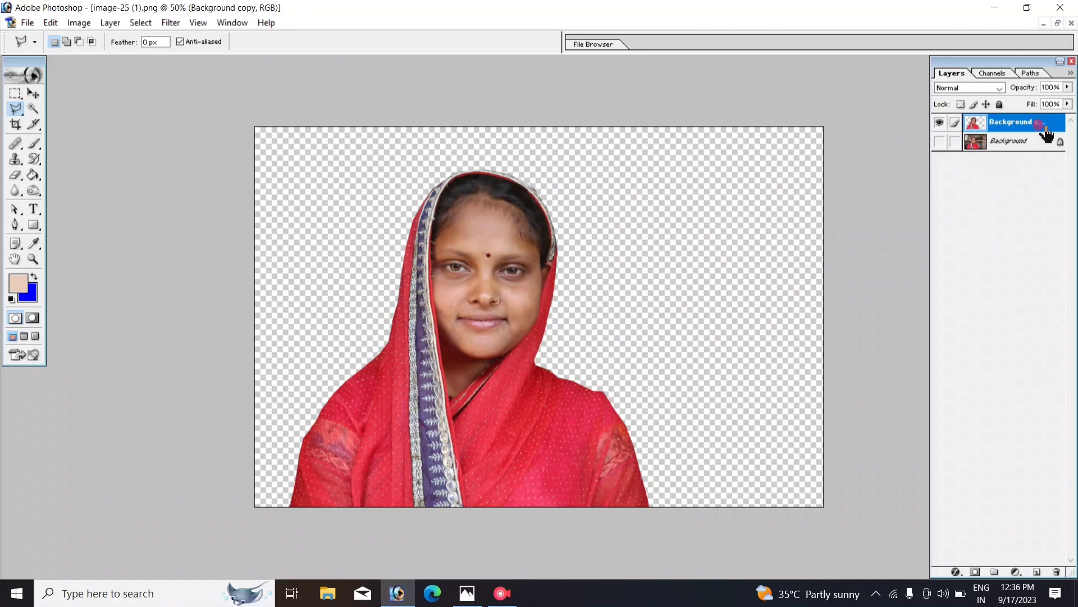
pyautogui.click(1017, 142)
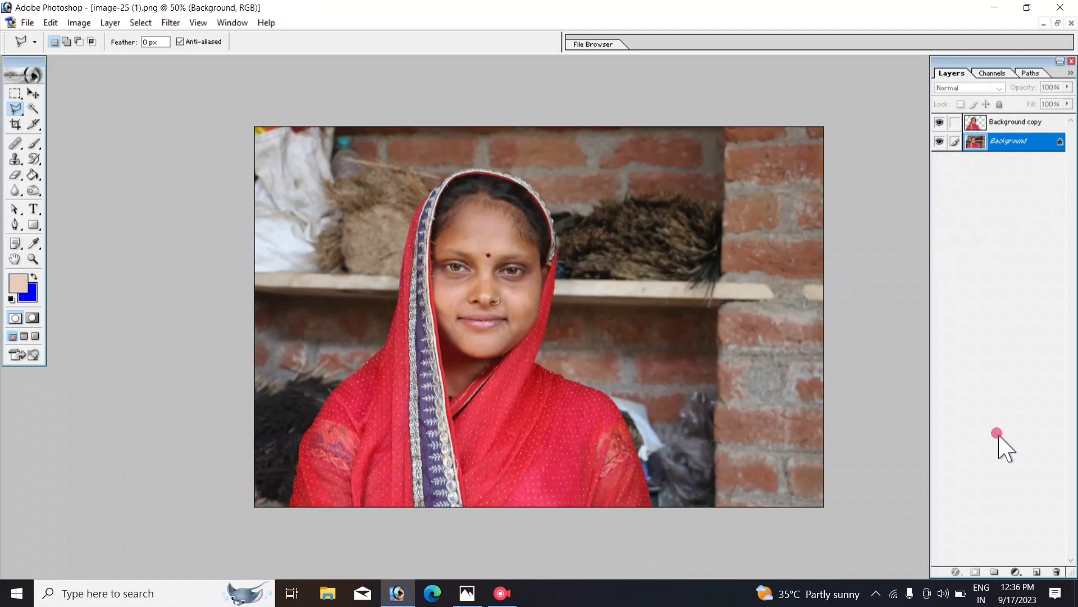
# Step: Add a Solid Color fill layer in teal-cyan 06AABD beneath the cutout
pyautogui.click(1015, 572)
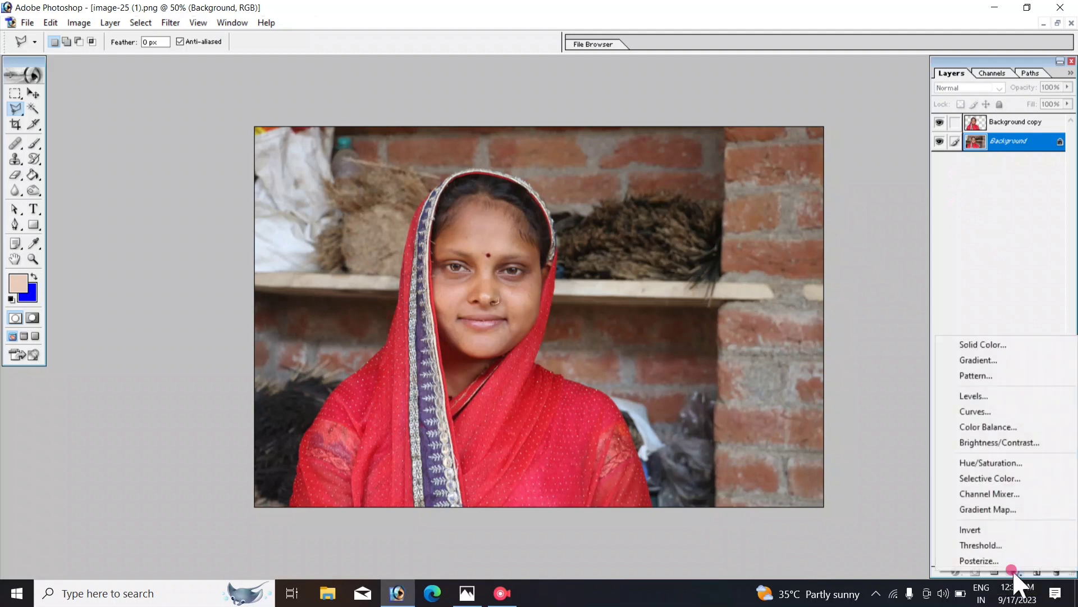
pyautogui.click(986, 344)
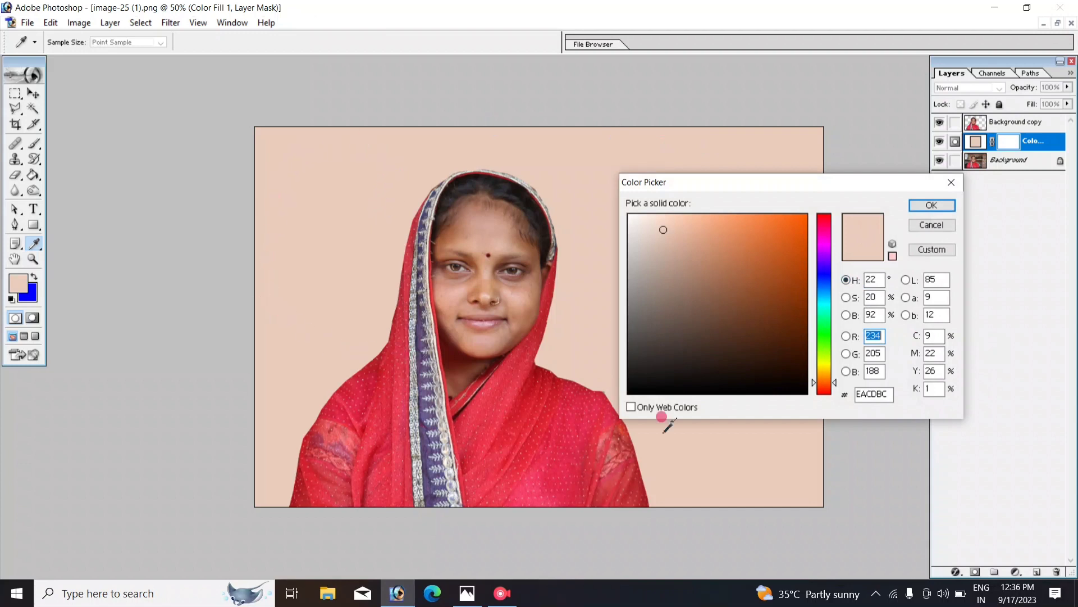
pyautogui.moveTo(747, 304); pyautogui.dragTo(787, 234)
pyautogui.click(777, 343)
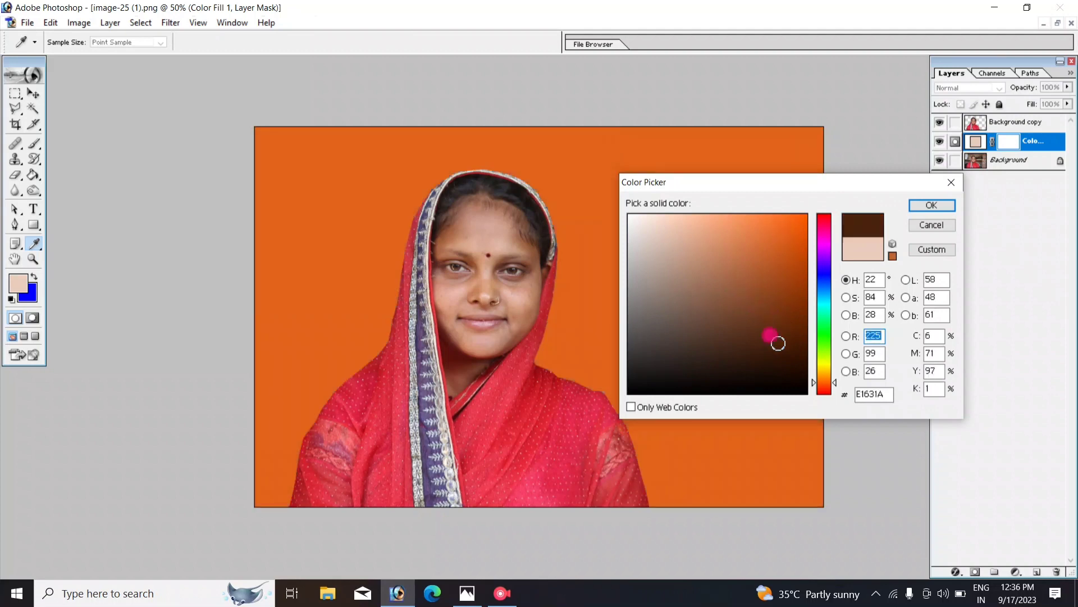
pyautogui.moveTo(819, 289); pyautogui.dragTo(823, 312)
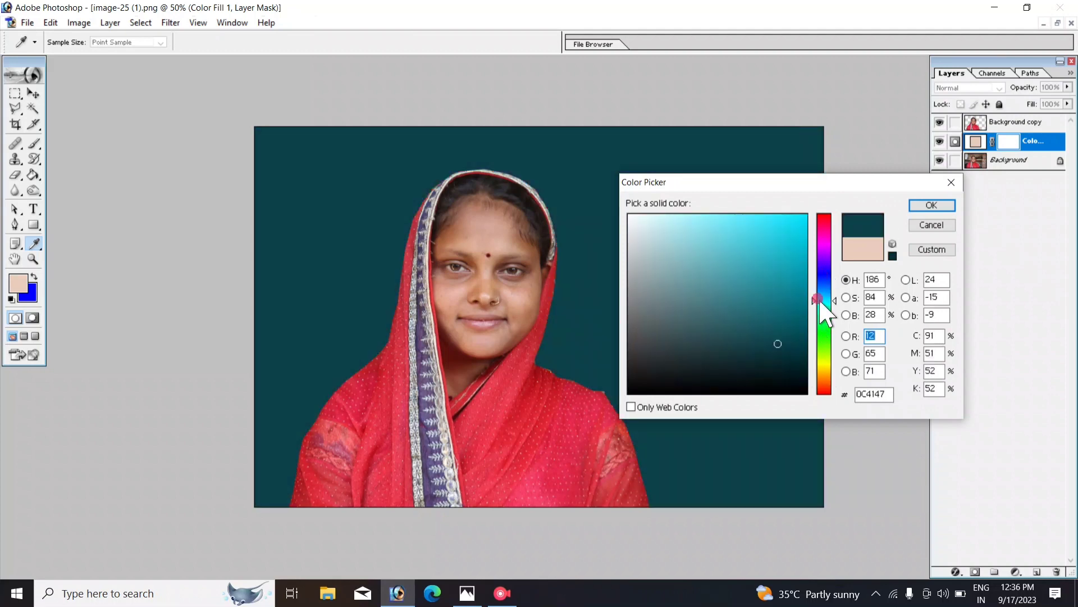
pyautogui.click(805, 236)
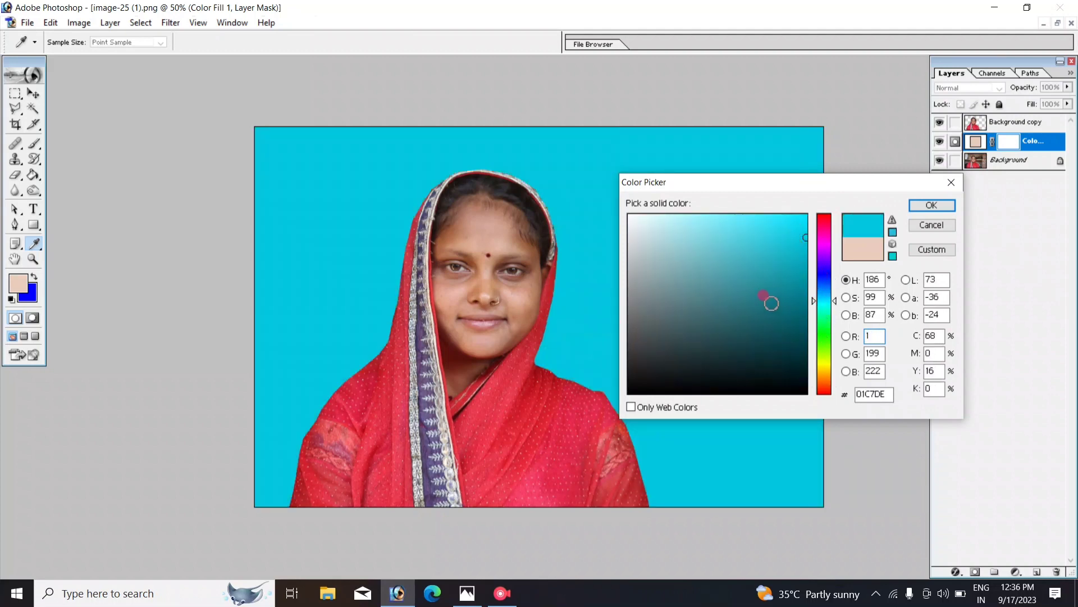
pyautogui.click(804, 217)
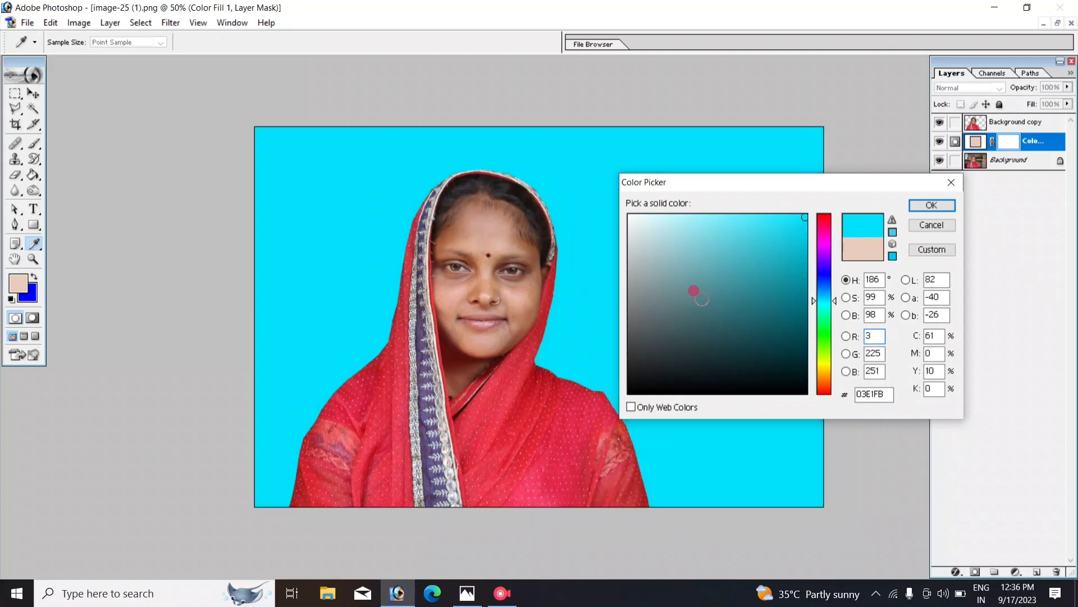
pyautogui.click(805, 278)
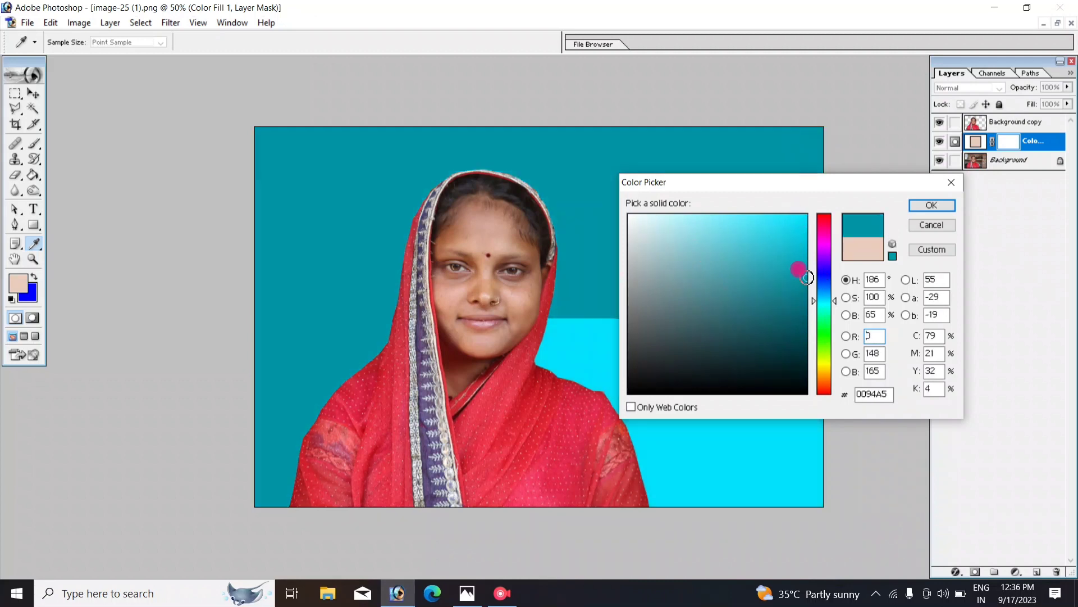
pyautogui.click(802, 261)
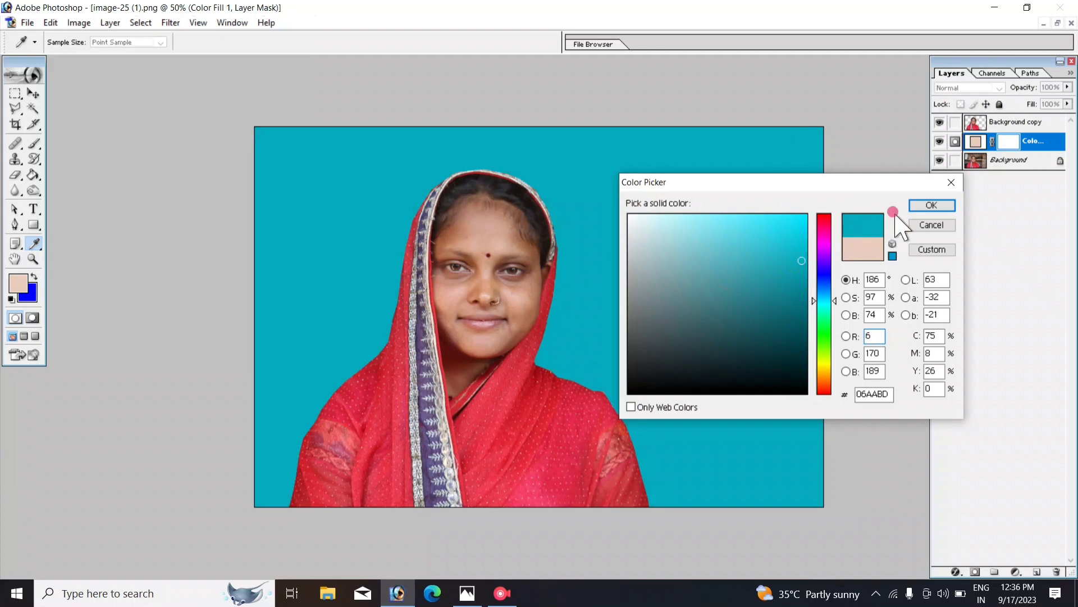
pyautogui.click(932, 205)
pyautogui.press('l')
pyautogui.press('d')
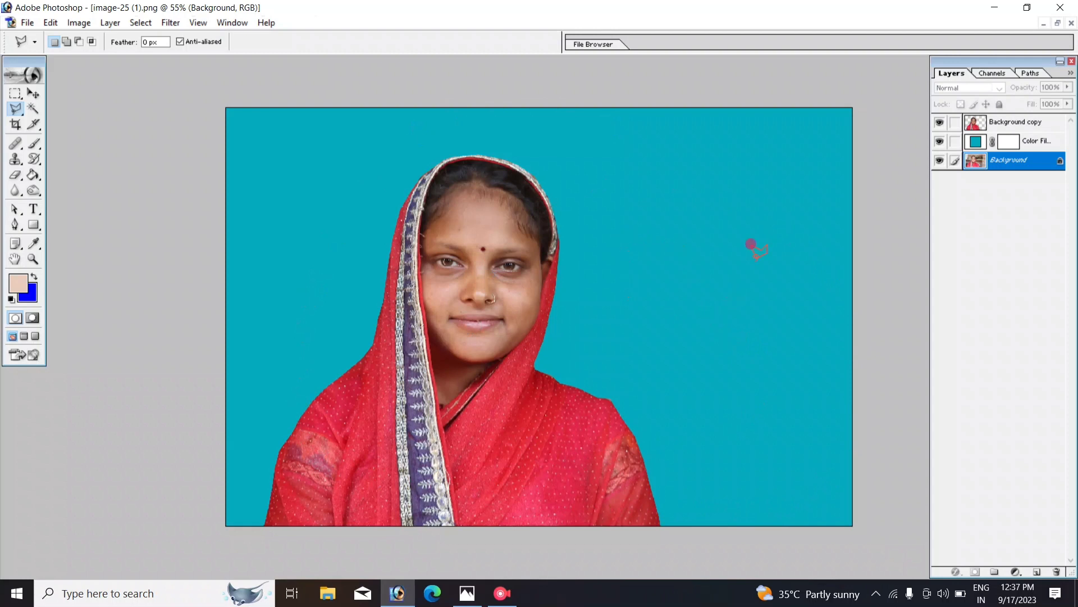
# Step: Brighten the Background copy cutout by raising its Curves adjustment
pyautogui.click(1018, 127)
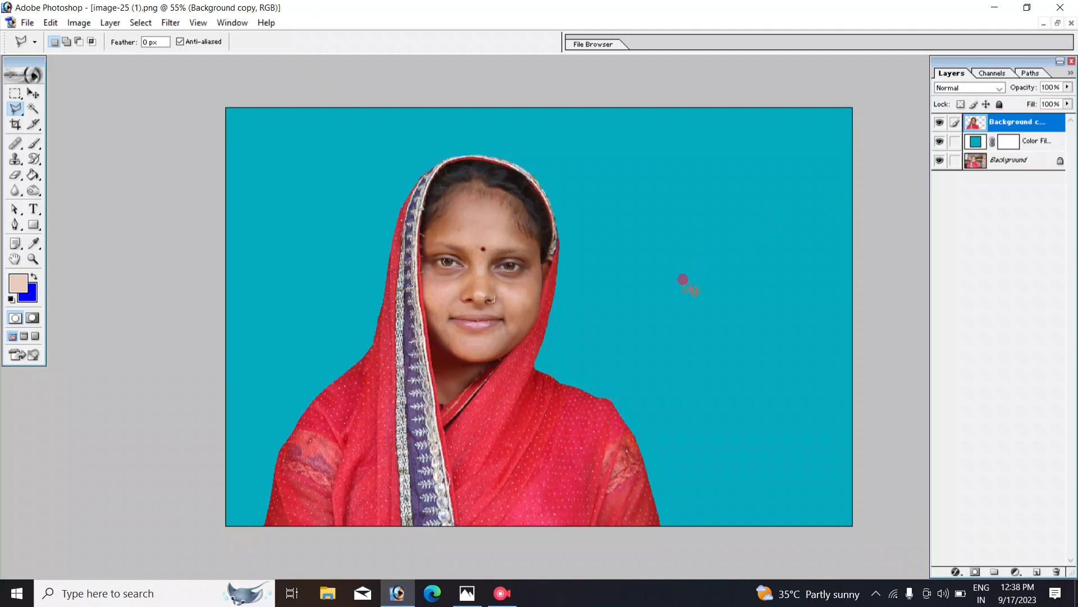
pyautogui.hotkey('ctrl', 'm')
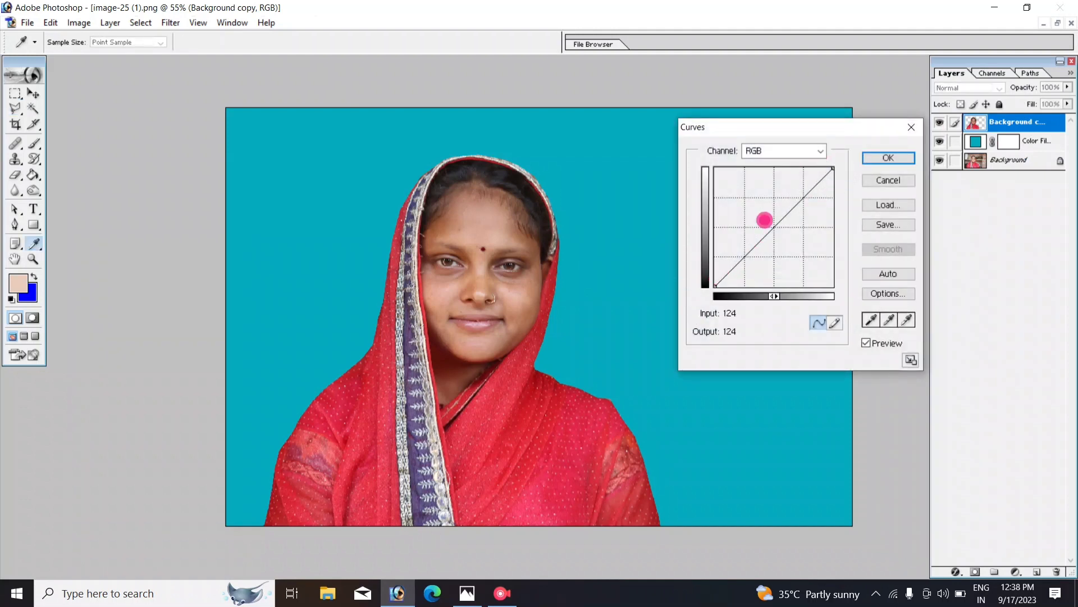
pyautogui.moveTo(764, 220); pyautogui.dragTo(759, 215)
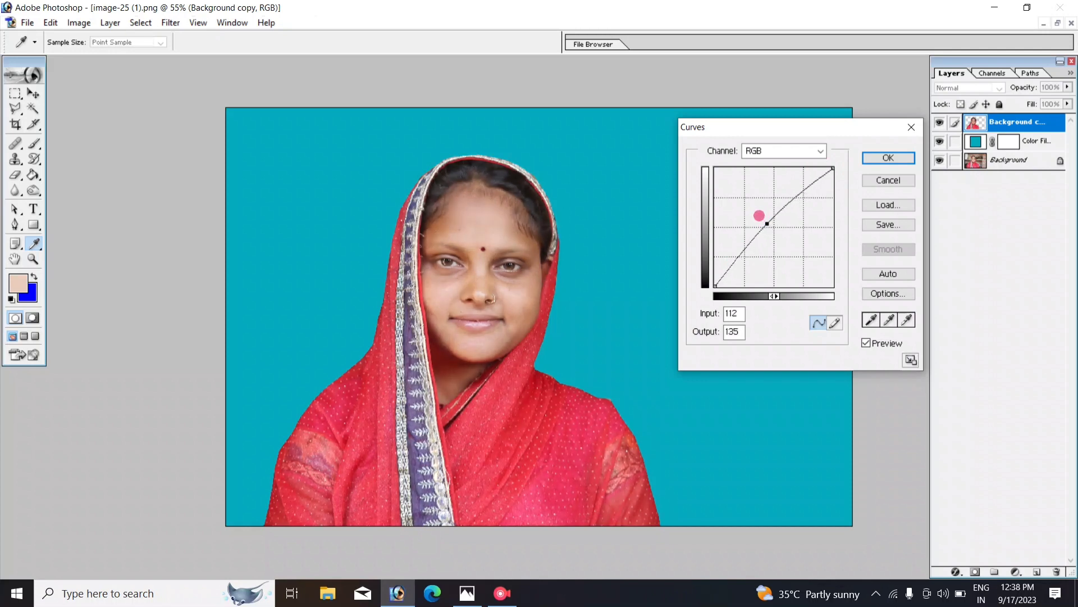
pyautogui.moveTo(510, 304)
pyautogui.mouseDown()
pyautogui.moveTo(448, 303)
pyautogui.moveTo(473, 283)
pyautogui.mouseUp()
pyautogui.click(888, 159)
pyautogui.press('l')
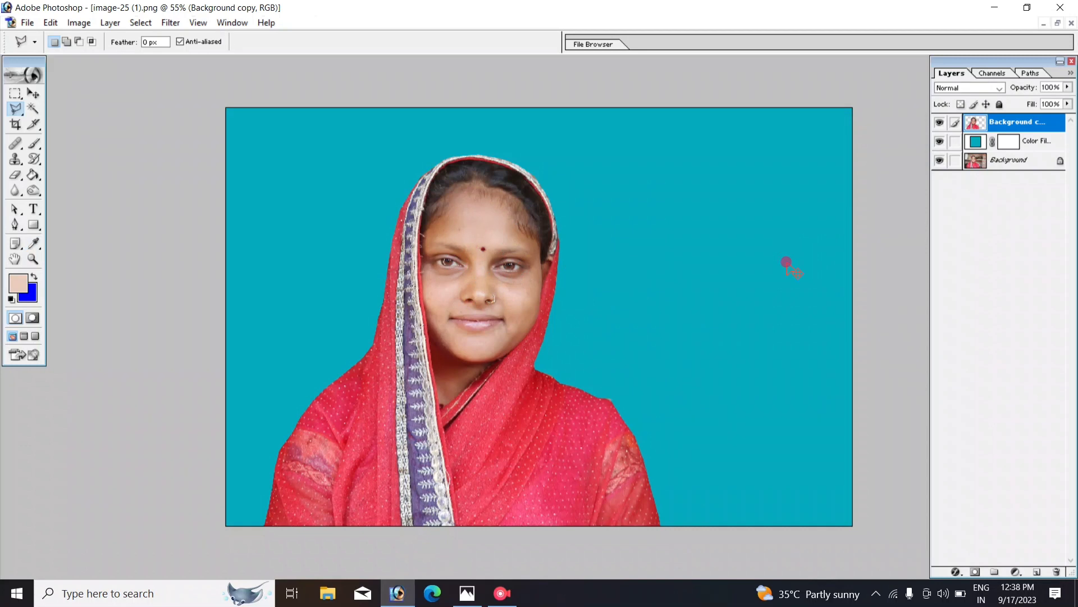
# Step: Apply Levels to the cutout with the white input level at 235
pyautogui.hotkey('ctrl', 'l')
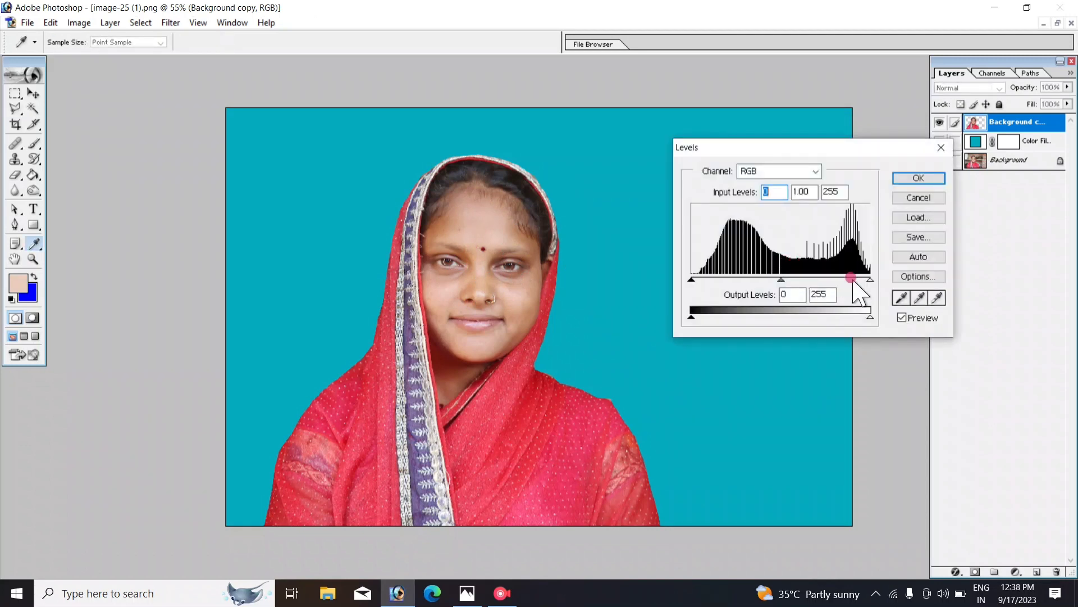
pyautogui.moveTo(851, 278)
pyautogui.mouseDown()
pyautogui.moveTo(871, 278)
pyautogui.moveTo(855, 281)
pyautogui.mouseUp()
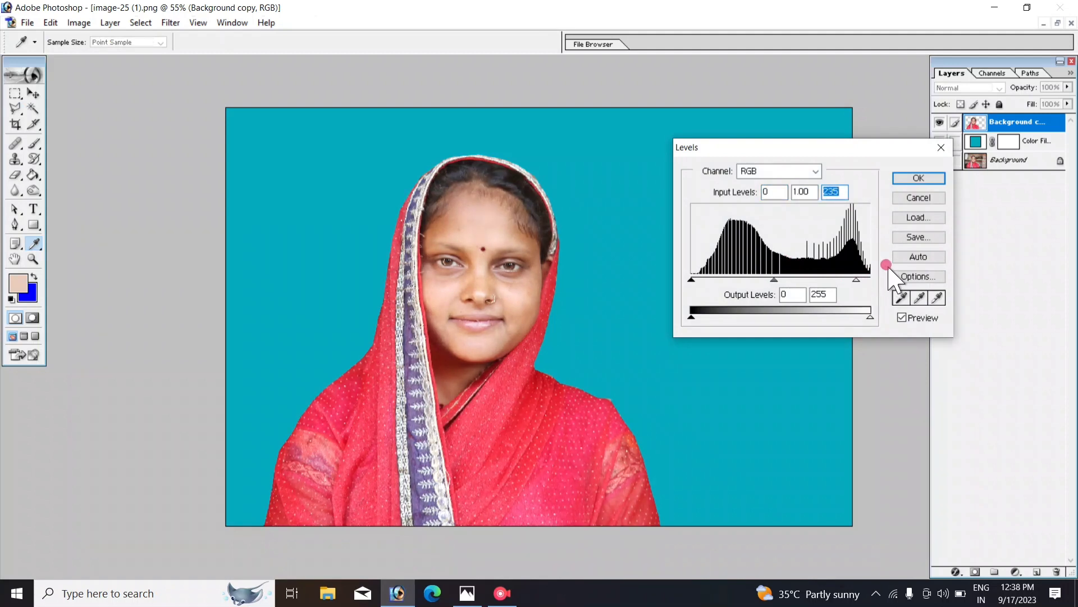
pyautogui.click(918, 178)
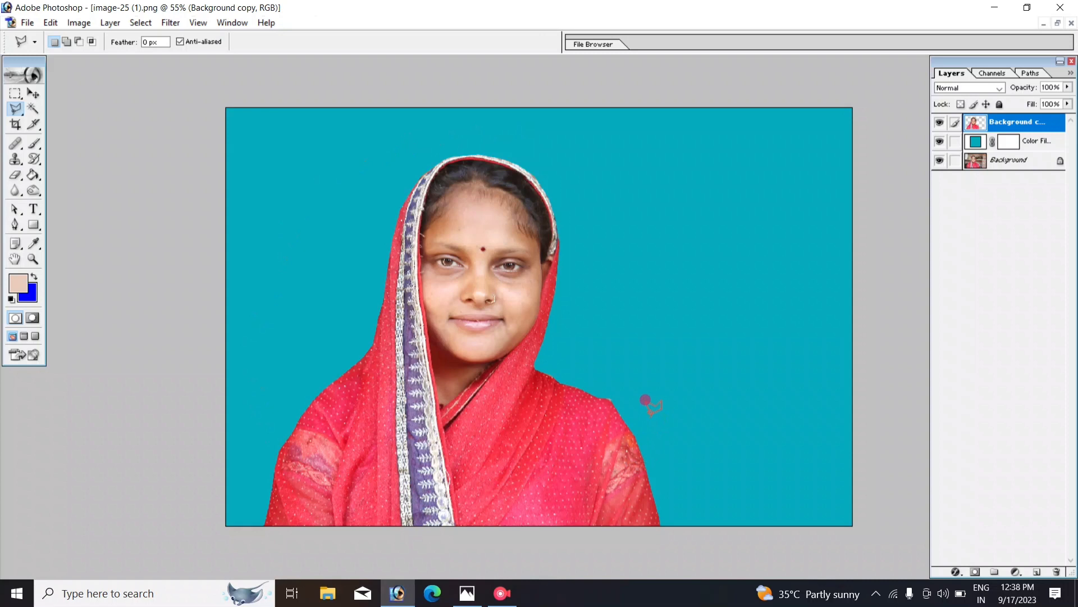
# Step: Set up the Crop tool at 1.2 in × 1.5 in and 300 pixels/inch
pyautogui.scroll(-1, 486, 303)
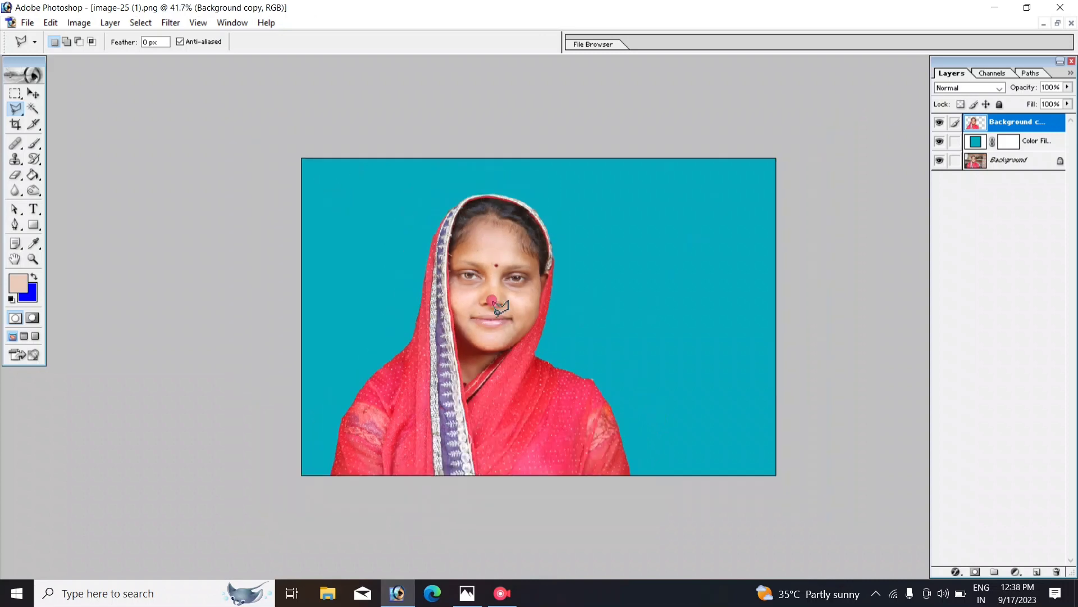
pyautogui.scroll(-1, 488, 303)
pyautogui.scroll(-1, 495, 303)
pyautogui.scroll(-1, 502, 304)
pyautogui.scroll(1, 501, 304)
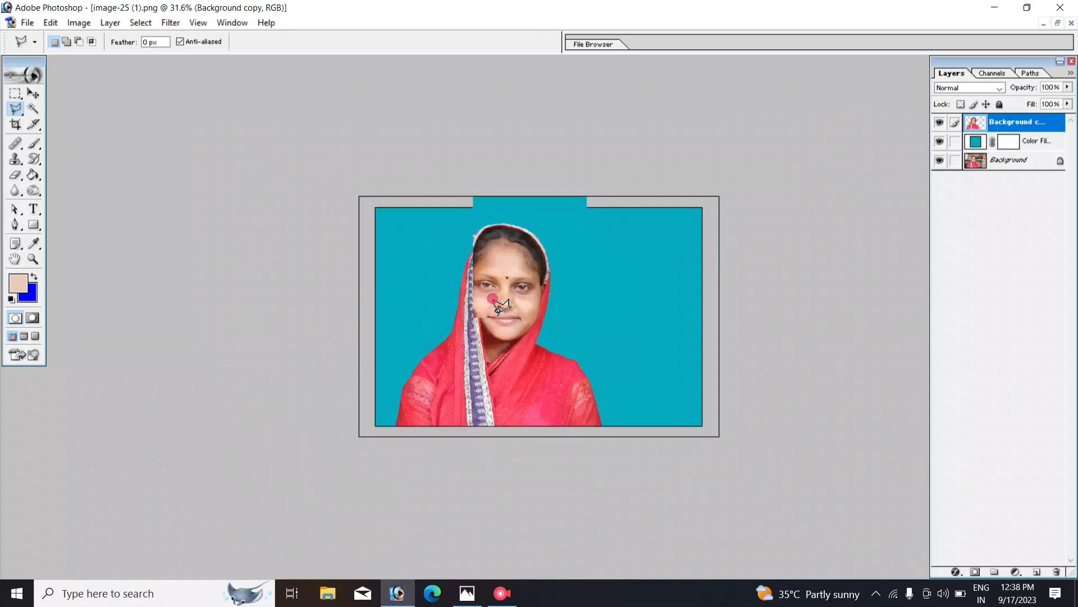
pyautogui.scroll(1, 502, 305)
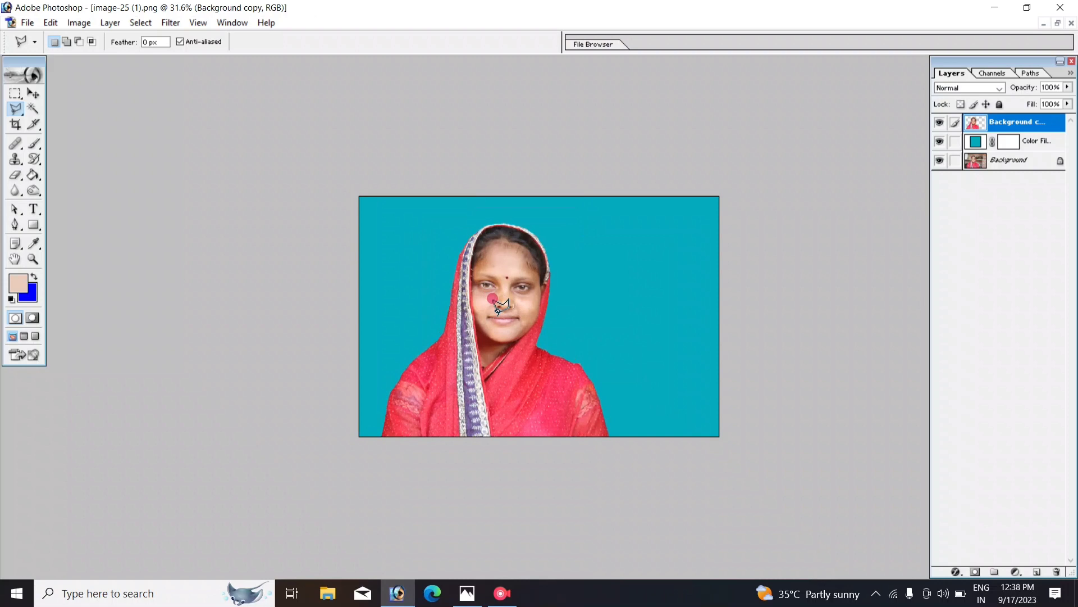
pyautogui.click(15, 124)
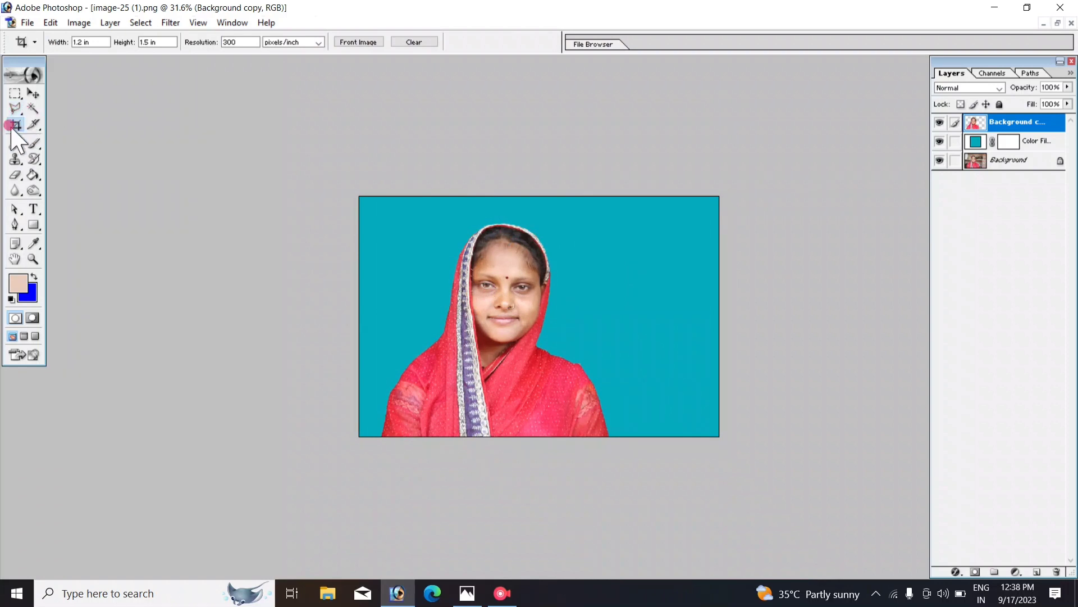
pyautogui.click(19, 126)
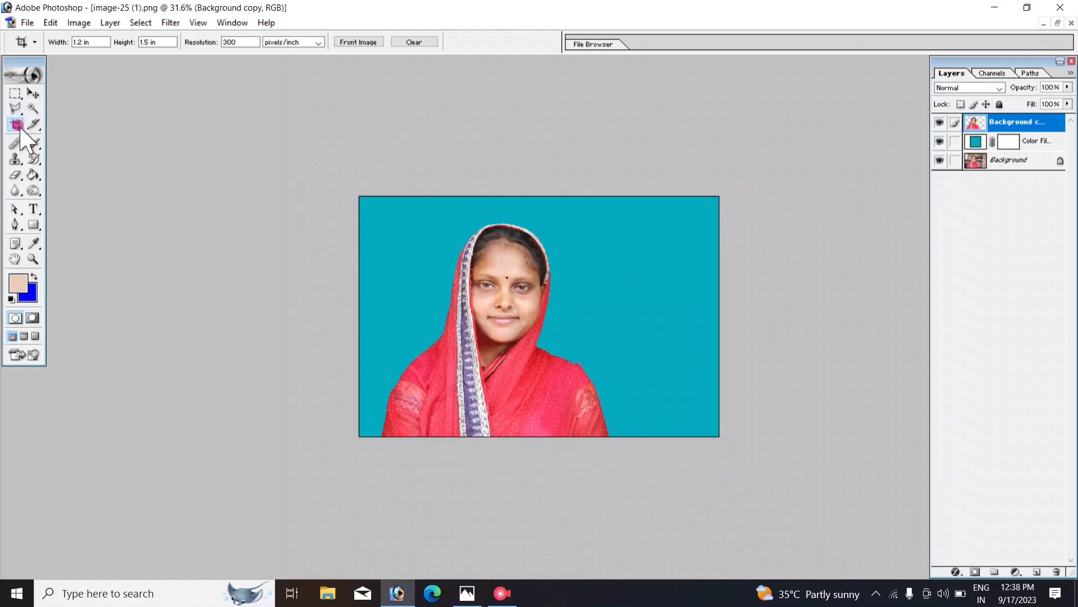
pyautogui.click(75, 47)
pyautogui.click(81, 48)
# Step: Frame the woman's head and shoulders with the crop box, commit the crop, and zoom to check
pyautogui.moveTo(414, 197)
pyautogui.mouseDown()
pyautogui.moveTo(566, 376)
pyautogui.moveTo(578, 446)
pyautogui.mouseUp()
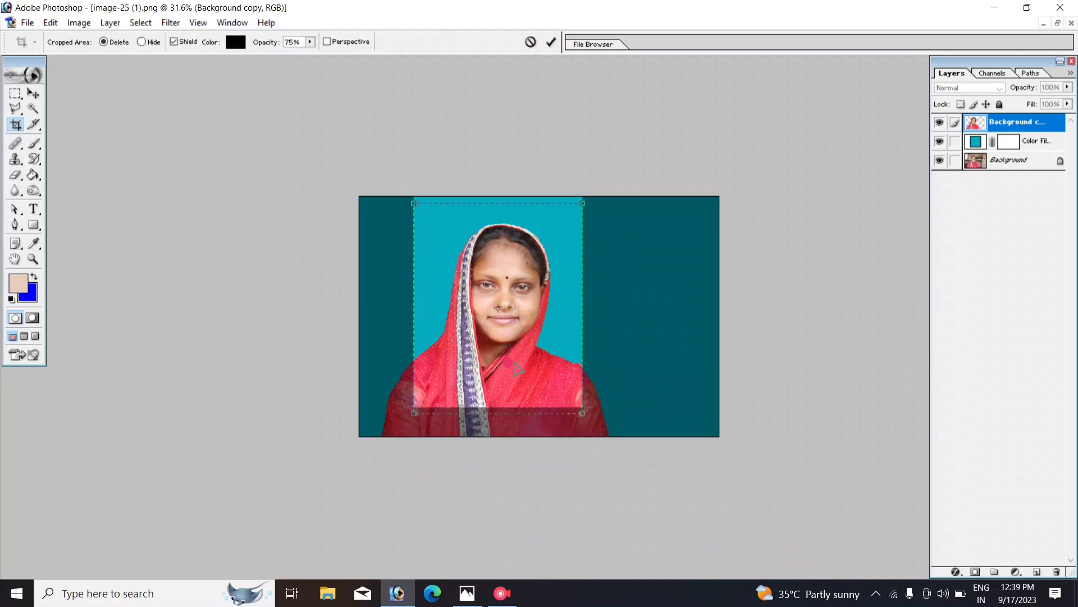
pyautogui.moveTo(515, 357); pyautogui.dragTo(515, 366)
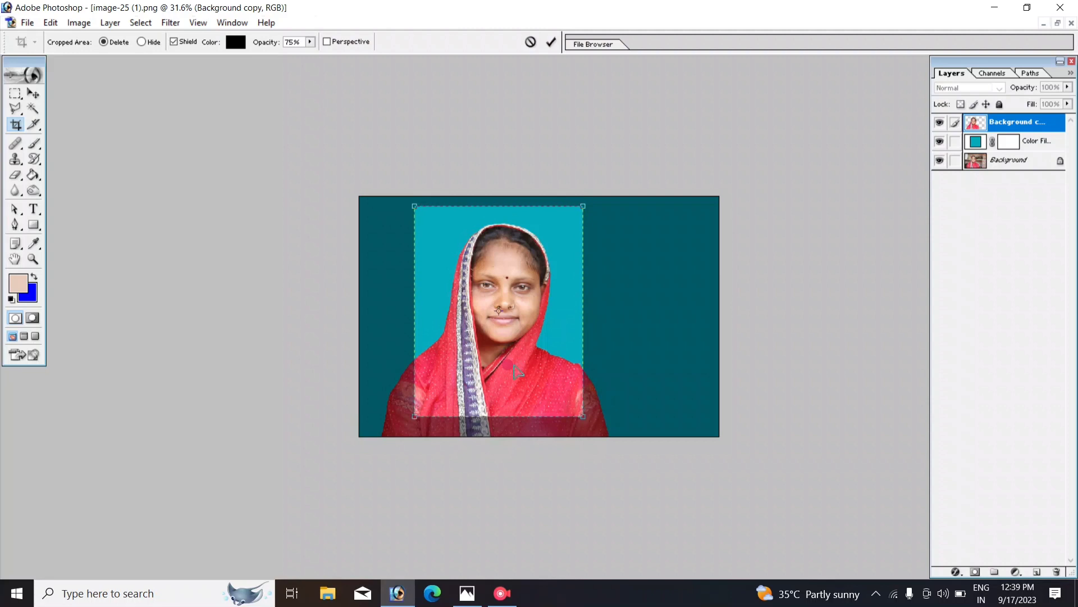
pyautogui.moveTo(517, 371); pyautogui.dragTo(518, 373)
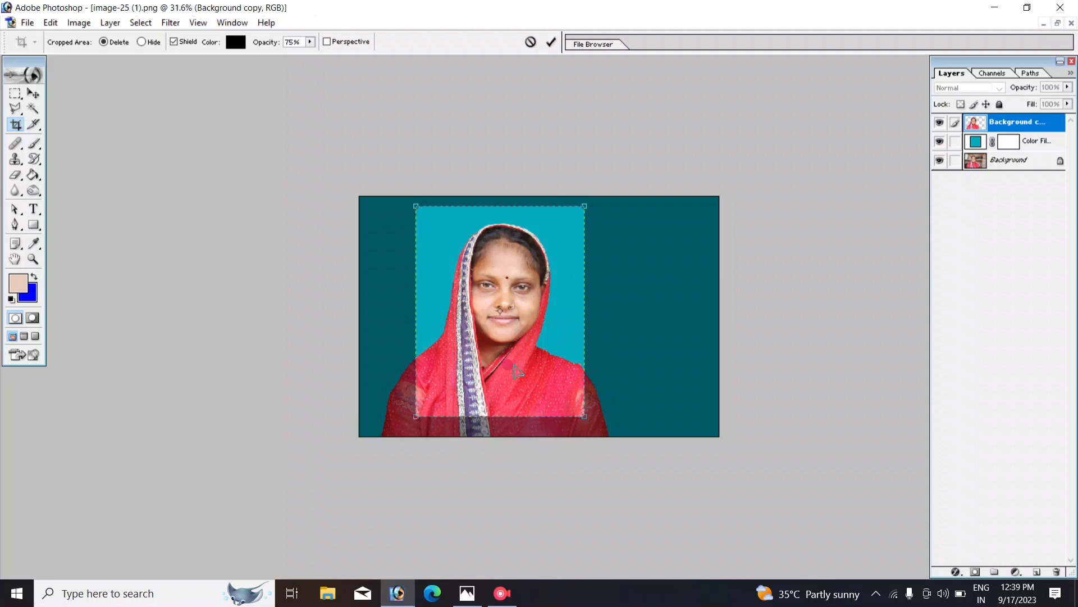
pyautogui.click(551, 41)
pyautogui.hotkey('ctrl', '+')
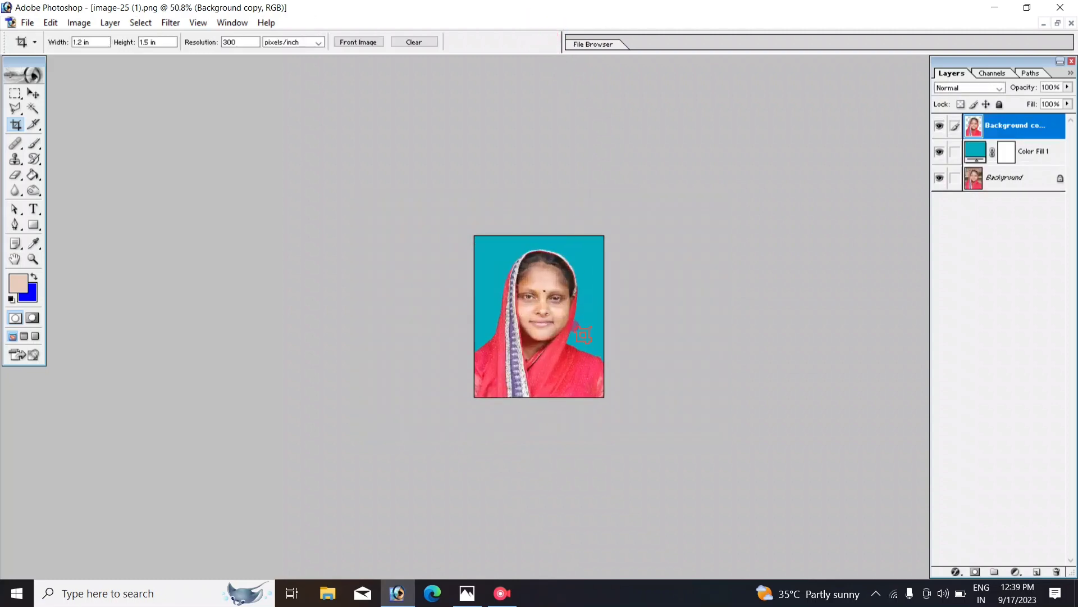
pyautogui.hotkey('ctrl', '+')
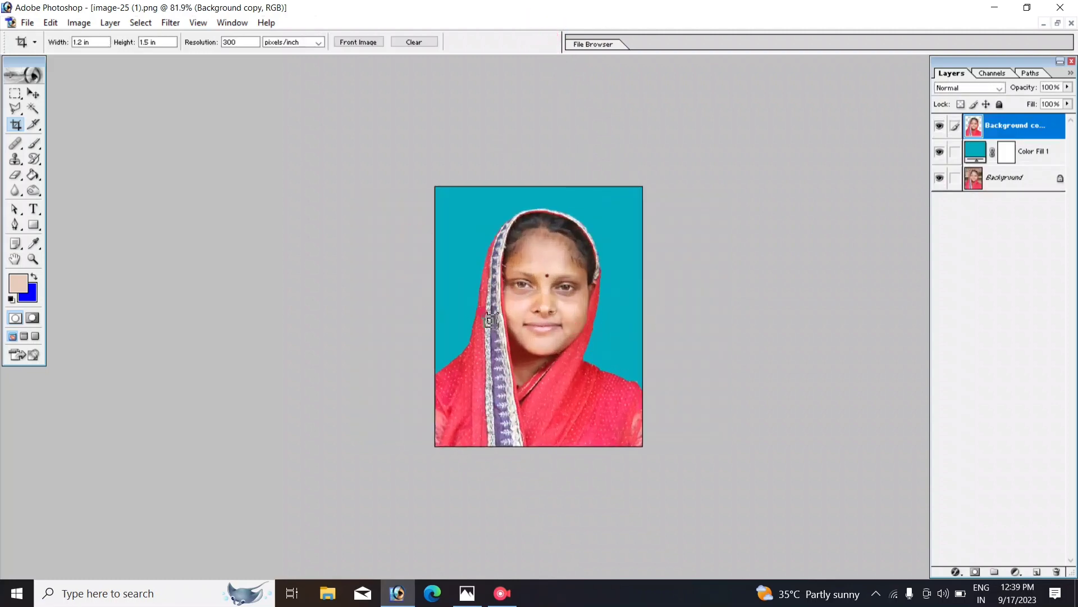
pyautogui.hotkey('ctrl', '-')
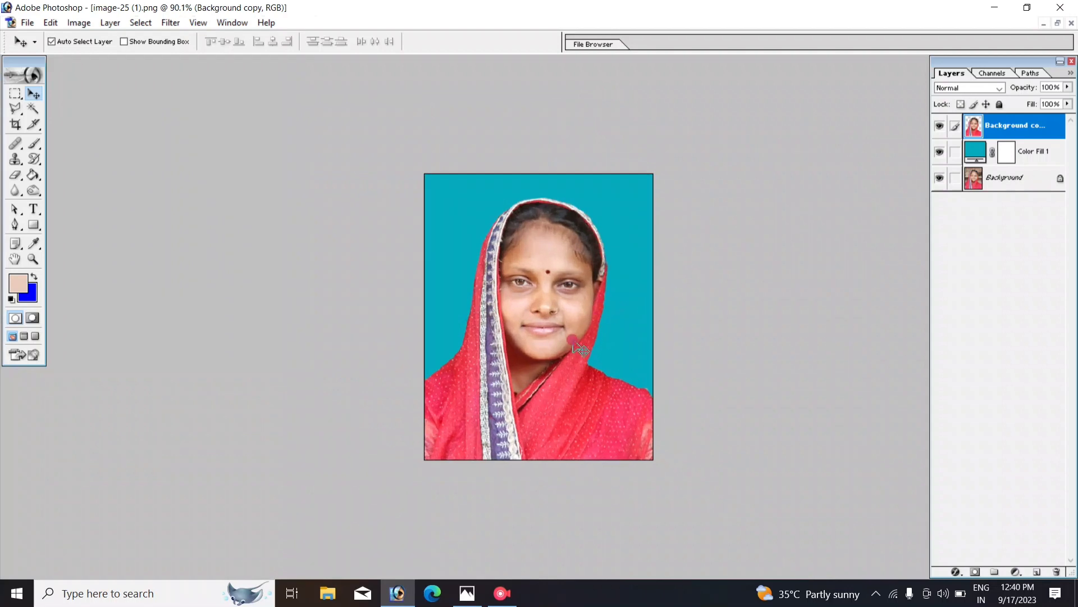
# Step: Link the Color Fill 1 and Background layers to the portrait layer and merge all three with Ctrl+E
pyautogui.scroll(2, 571, 339)
pyautogui.scroll(-1, 571, 339)
pyautogui.scroll(-2, 571, 339)
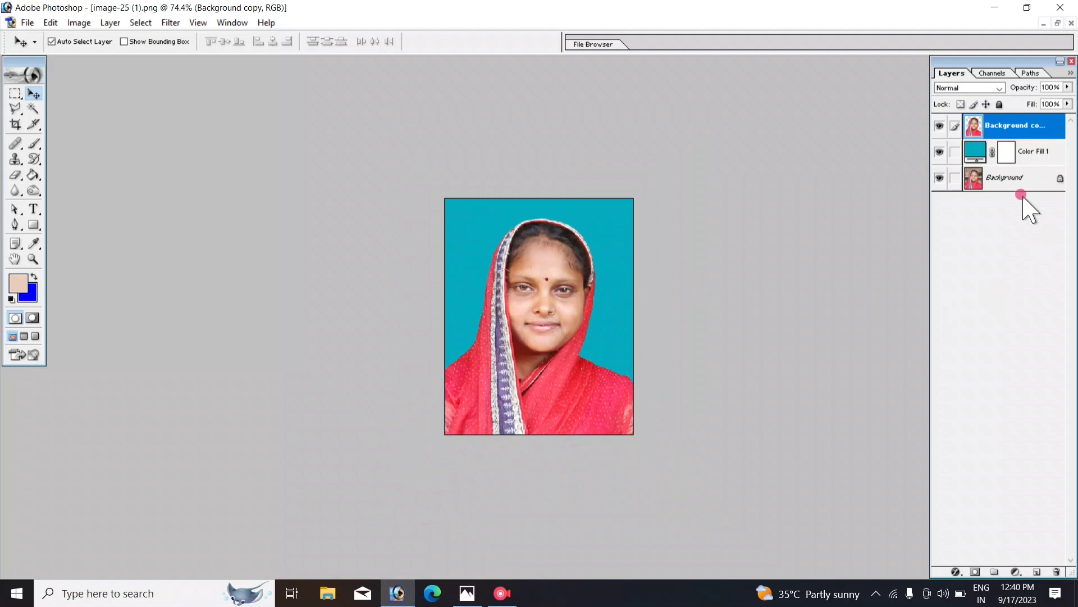
pyautogui.click(993, 151)
pyautogui.click(955, 151)
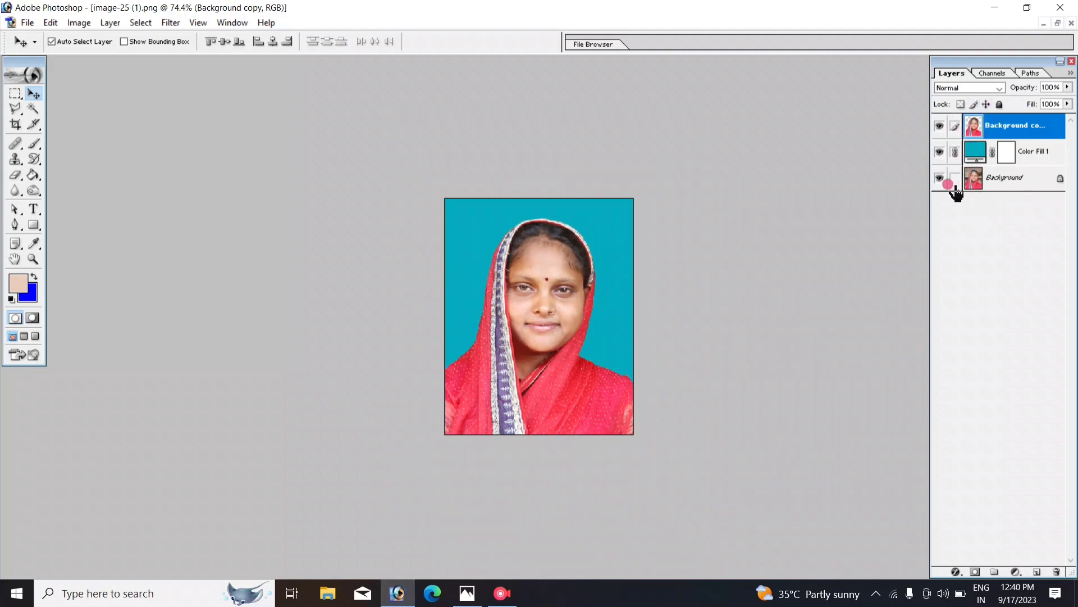
pyautogui.click(955, 179)
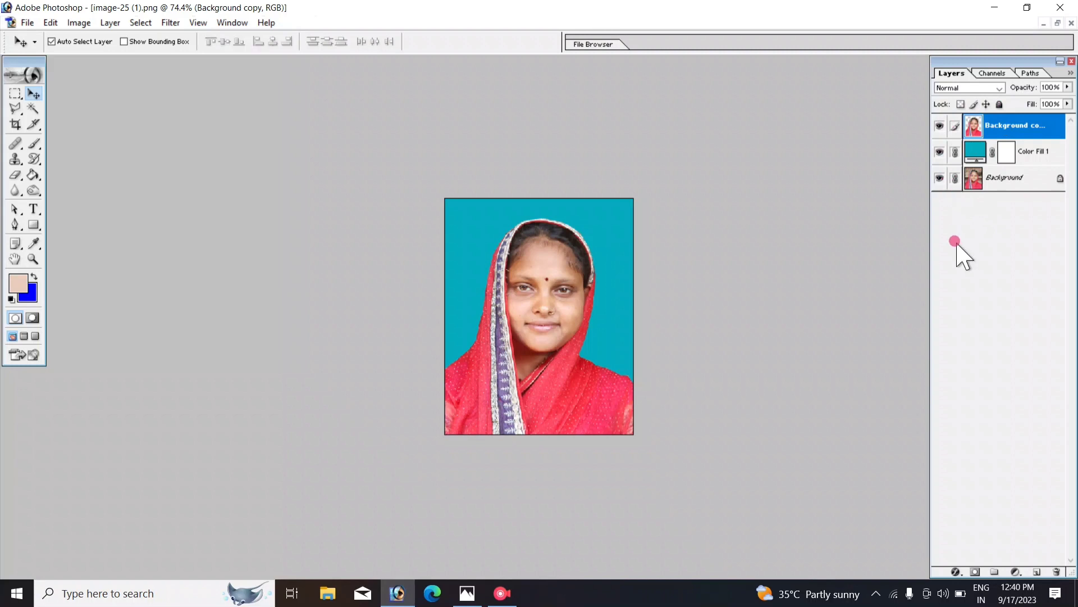
pyautogui.hotkey('ctrl', 'e')
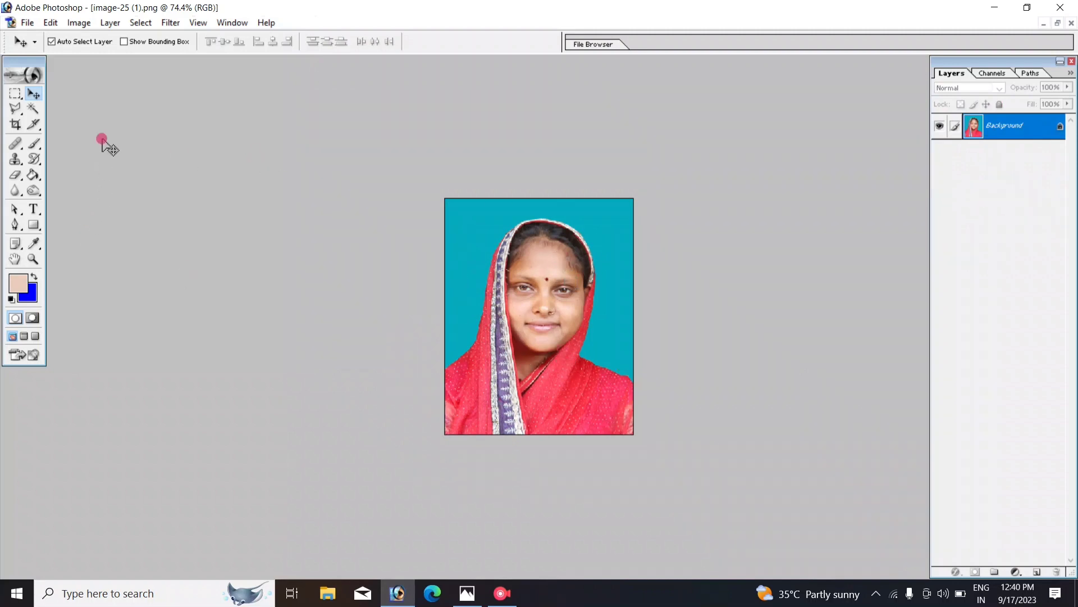
# Step: Create a new document from the 4 x 6 preset, resized to 6 × 4 inches at 300 ppi
pyautogui.click(27, 22)
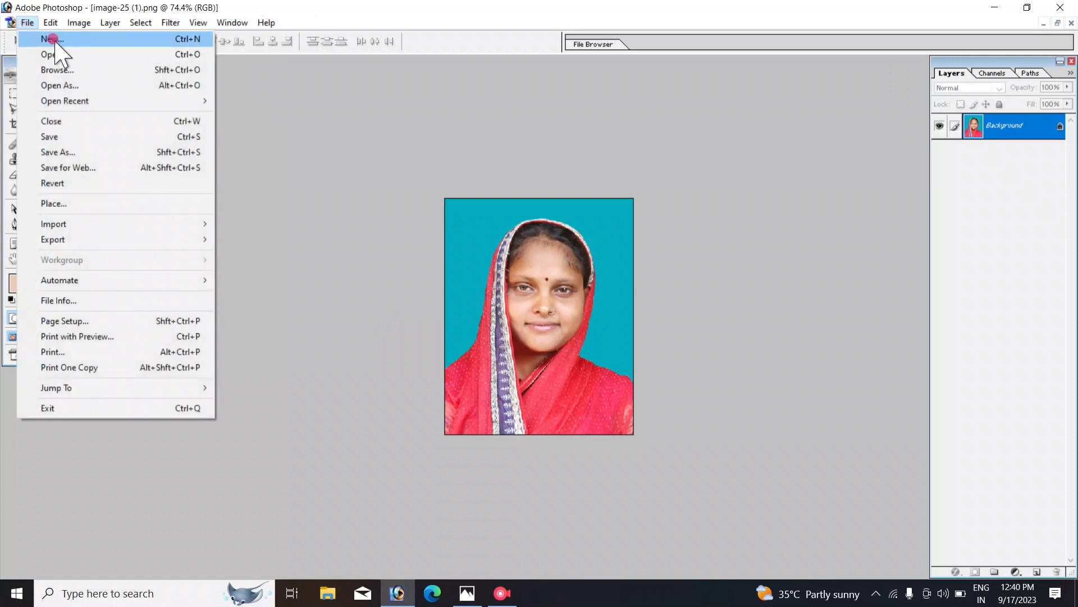
pyautogui.click(53, 39)
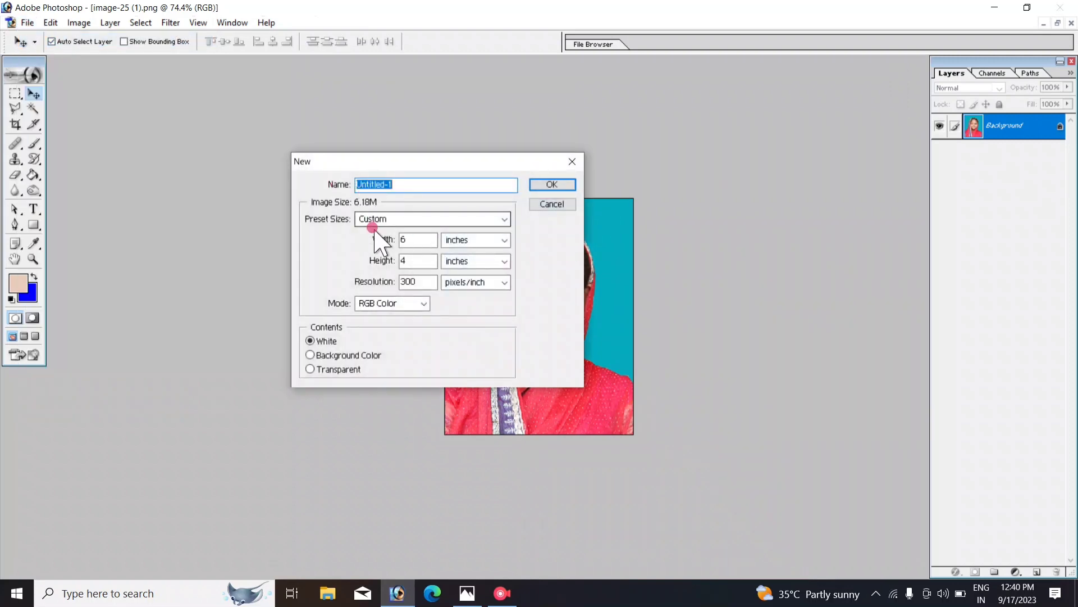
pyautogui.click(397, 219)
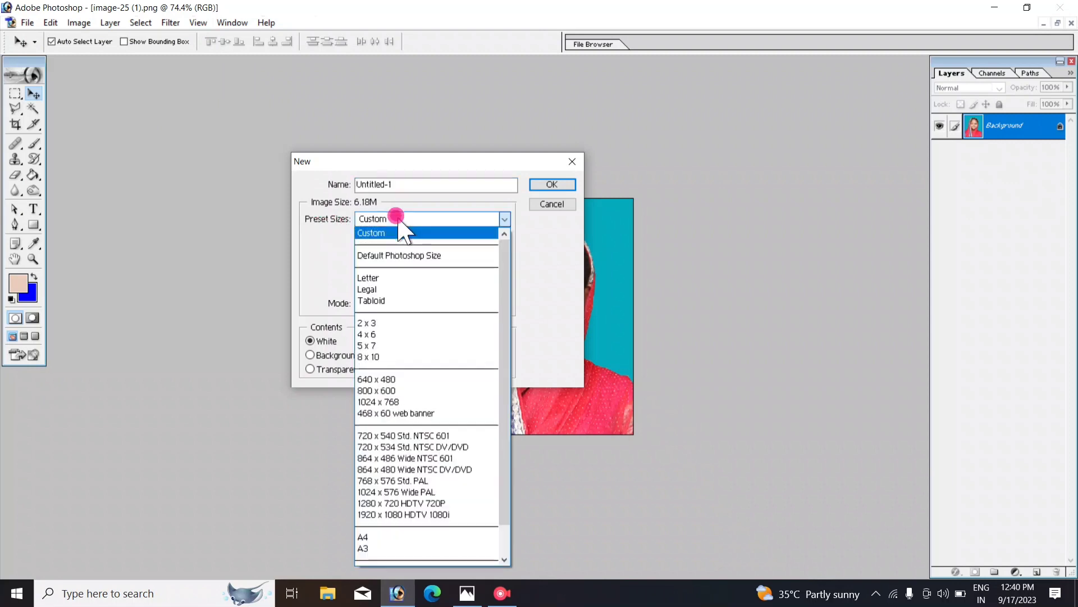
pyautogui.click(419, 334)
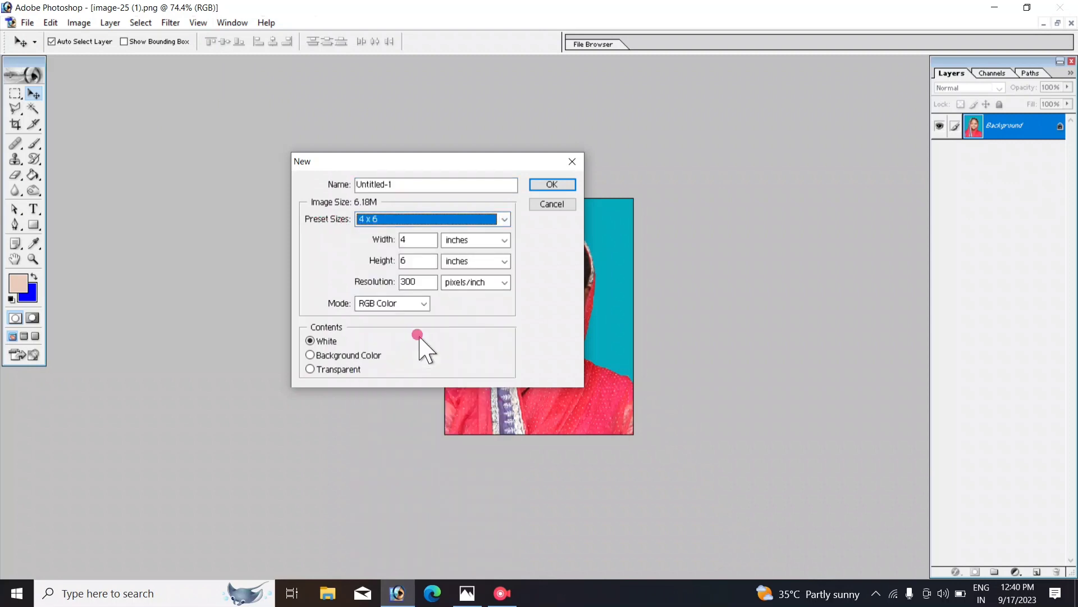
pyautogui.click(425, 239)
pyautogui.write('6')
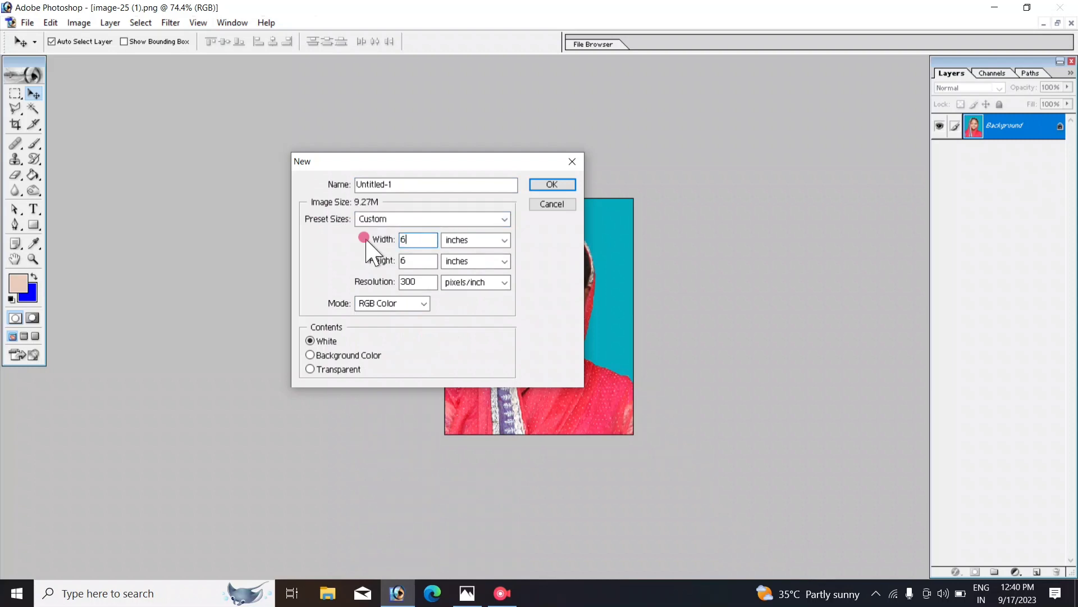
pyautogui.click(419, 260)
pyautogui.write('4')
pyautogui.click(553, 184)
# Step: Drag the cropped portrait into the new Untitled-1 sheet as Layer 1
pyautogui.moveTo(316, 80)
pyautogui.mouseDown()
pyautogui.moveTo(600, 113)
pyautogui.moveTo(665, 110)
pyautogui.mouseUp()
pyautogui.click(355, 96)
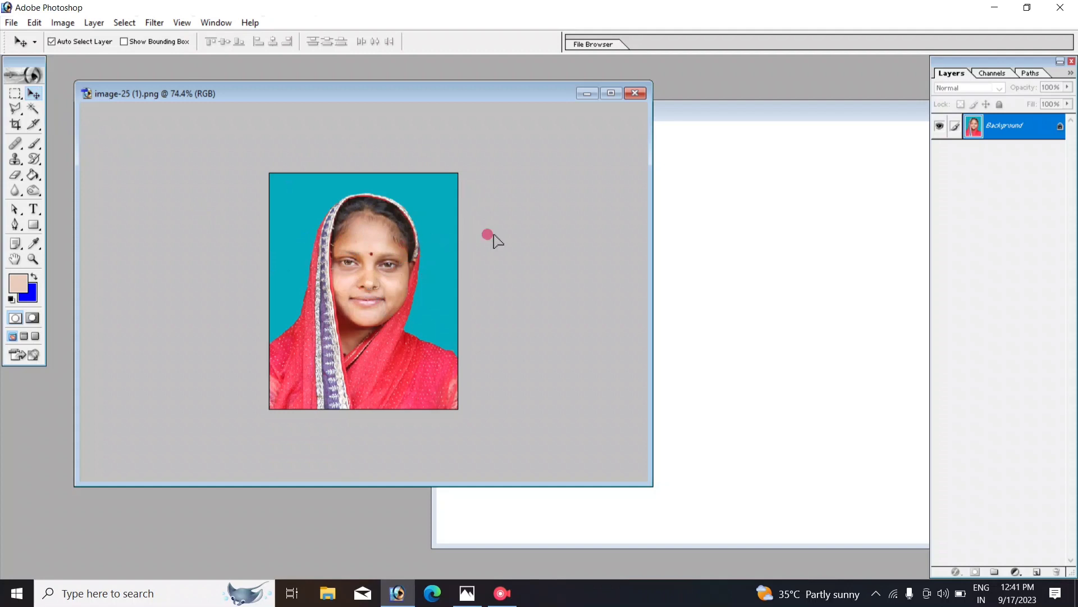
pyautogui.moveTo(493, 239); pyautogui.dragTo(750, 273)
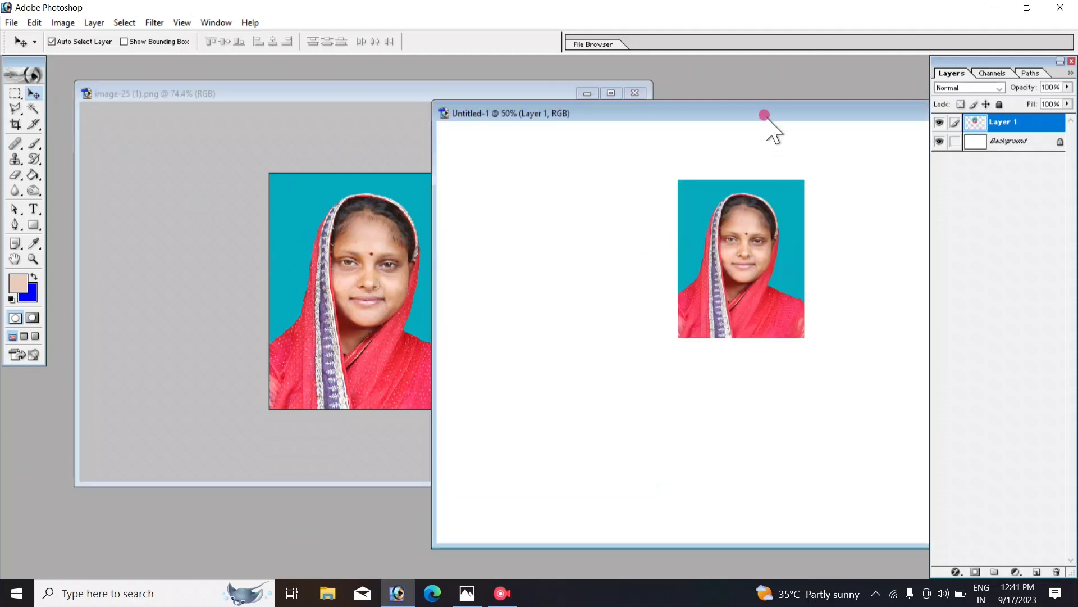
# Step: Place the portrait at the sheet's top-left corner and reset colours so black is foreground
pyautogui.moveTo(765, 114); pyautogui.dragTo(438, 111)
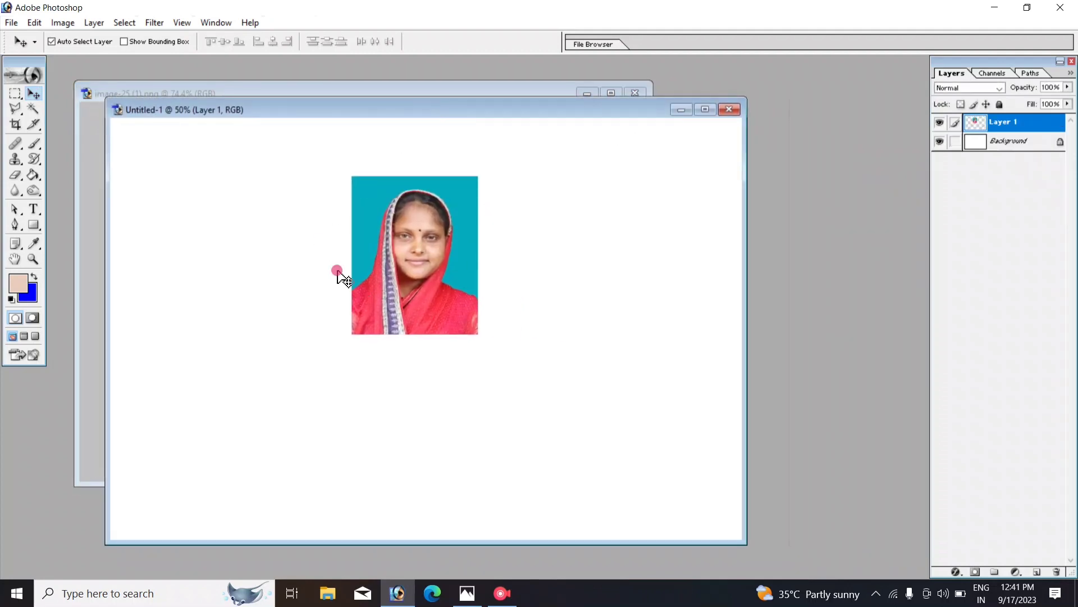
pyautogui.click(705, 109)
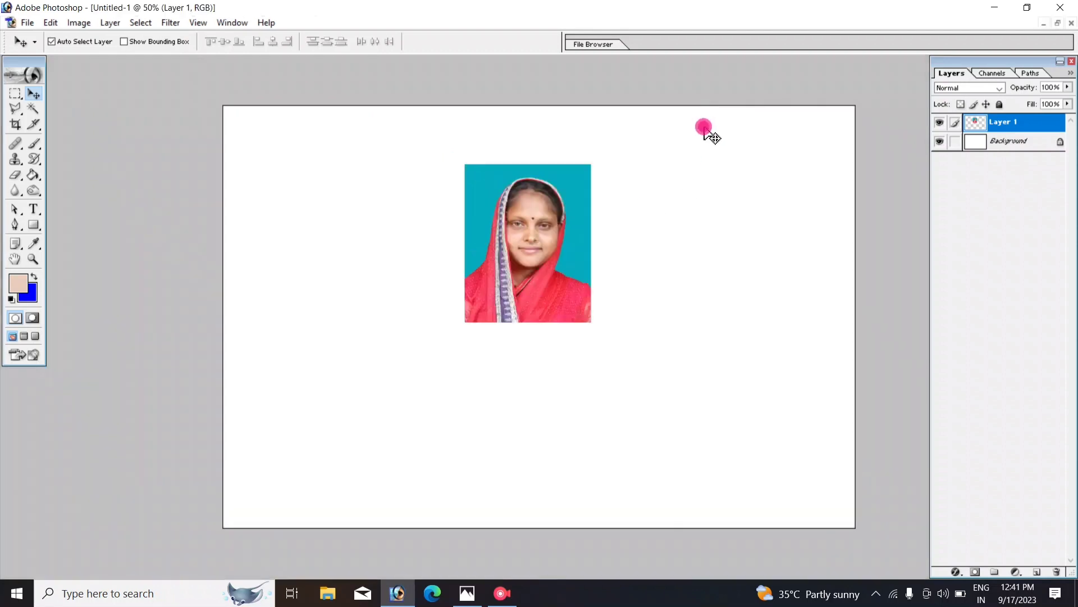
pyautogui.moveTo(538, 246); pyautogui.dragTo(312, 203)
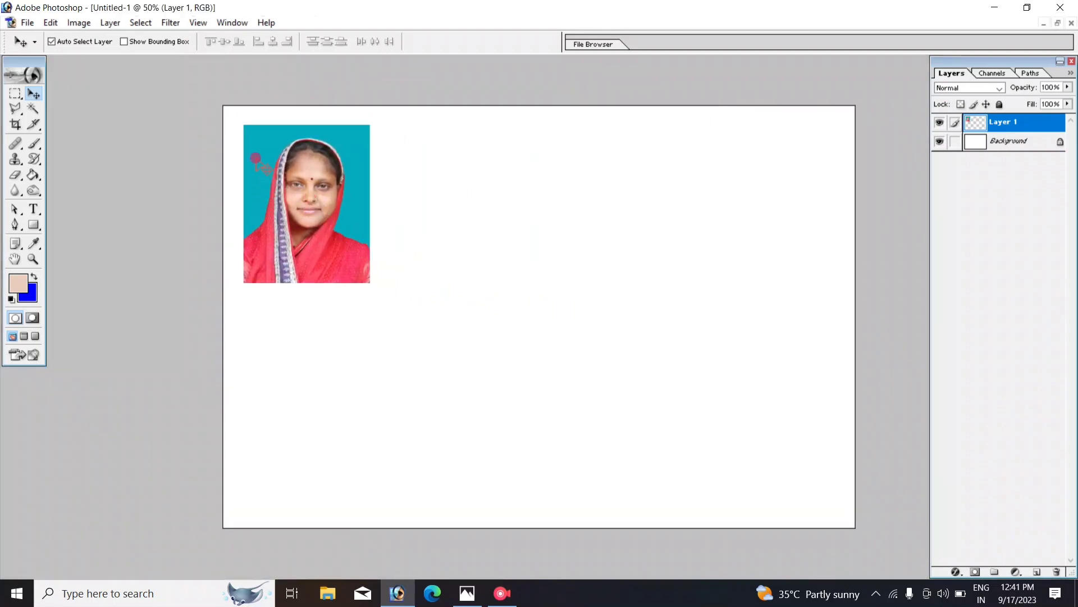
pyautogui.press('d')
# Step: Give the portrait a 4 px black stroke border and duplicate it to the right
pyautogui.click(50, 22)
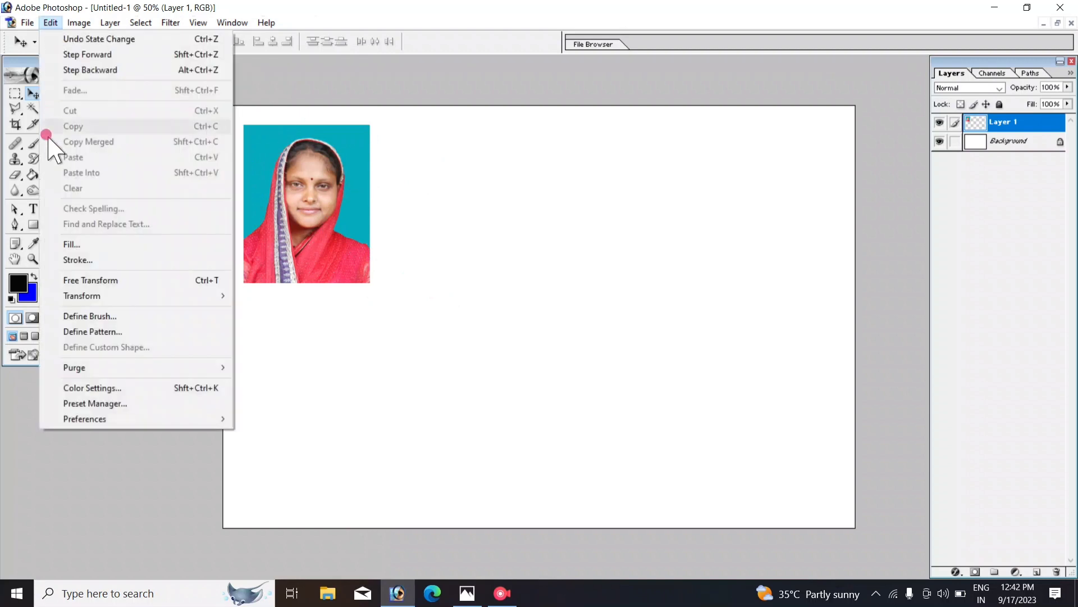
pyautogui.click(177, 263)
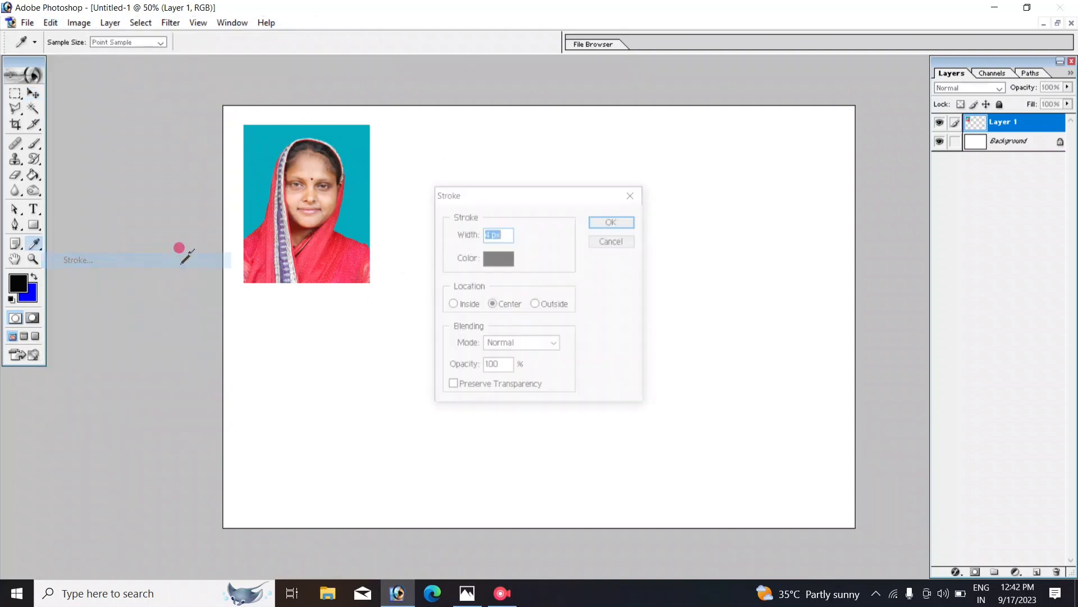
pyautogui.click(498, 258)
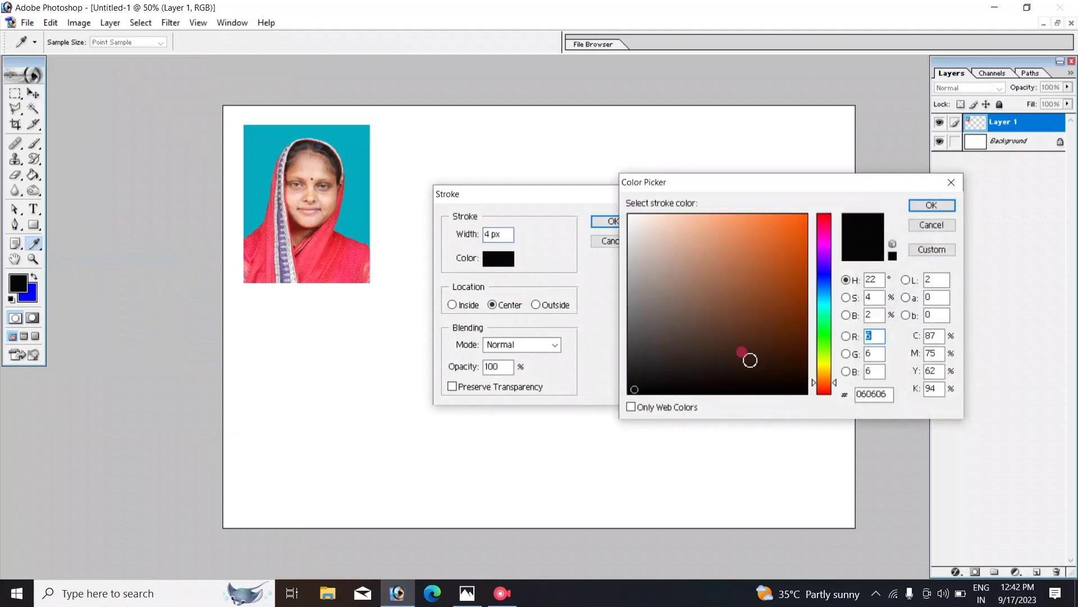
pyautogui.click(932, 206)
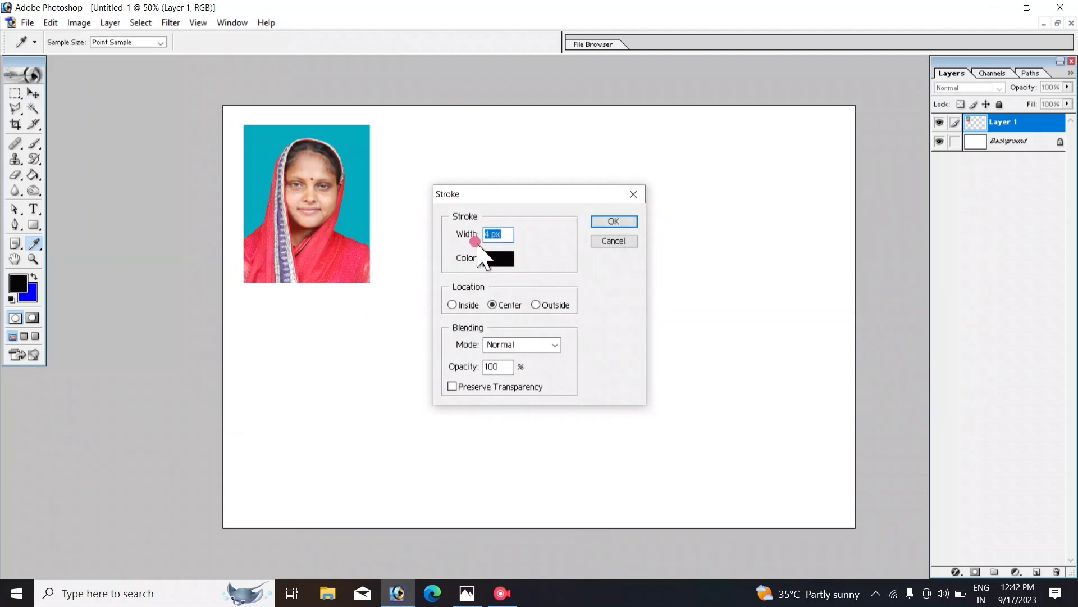
pyautogui.click(623, 222)
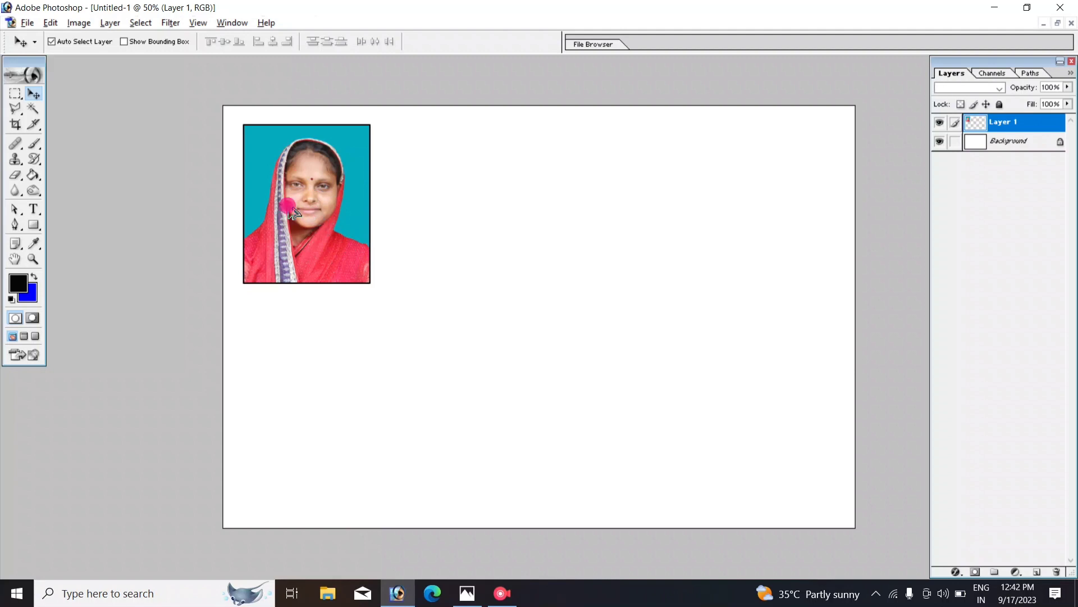
pyautogui.moveTo(291, 209); pyautogui.dragTo(718, 230)
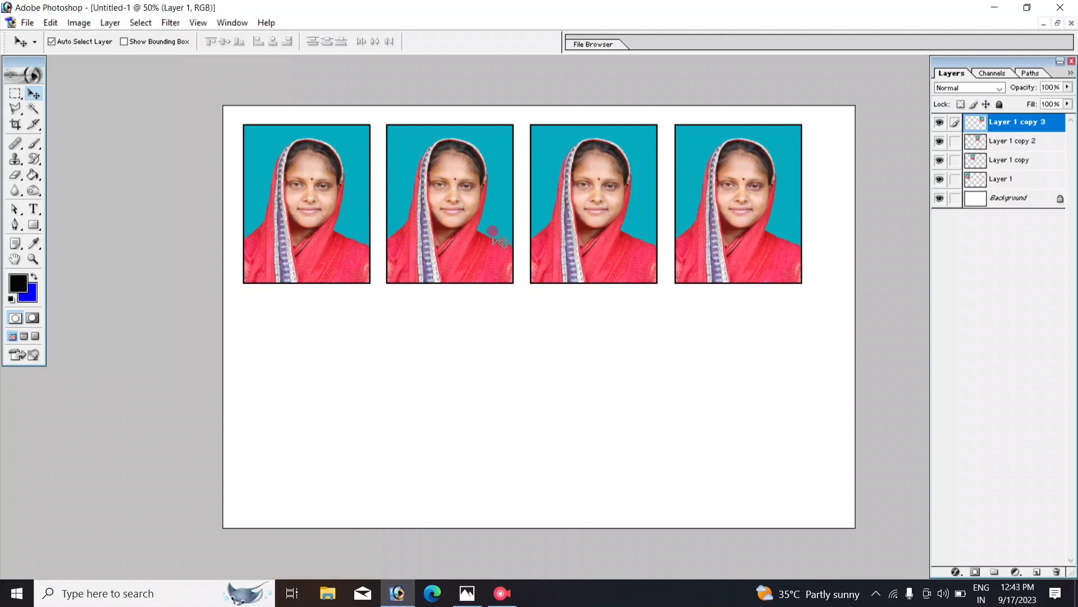
# Step: Link the four photo layers and distribute their horizontal centres evenly across the row
pyautogui.click(965, 145)
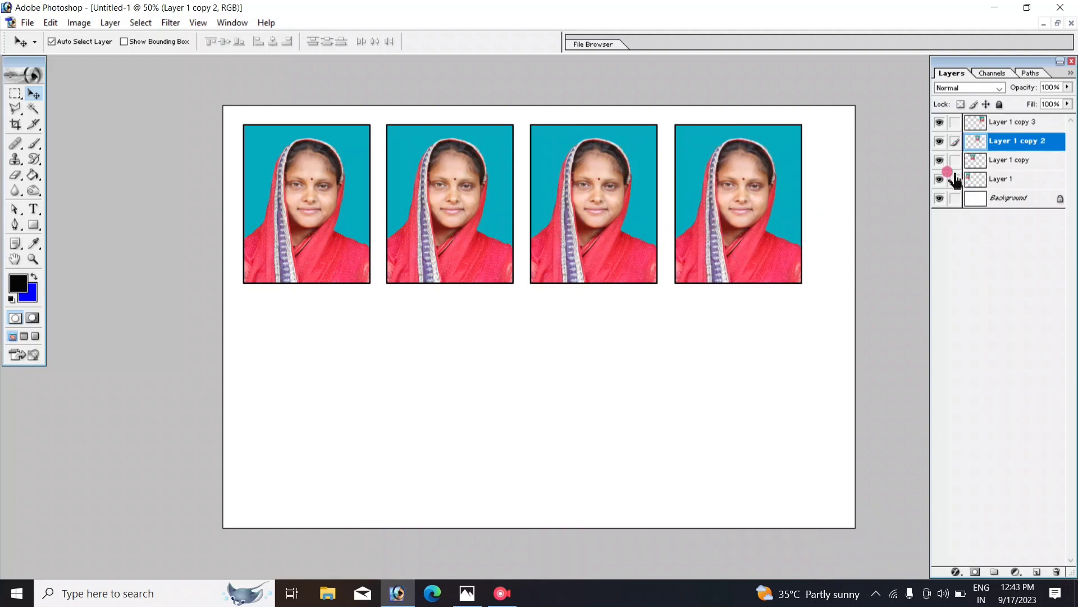
pyautogui.click(955, 160)
pyautogui.click(955, 123)
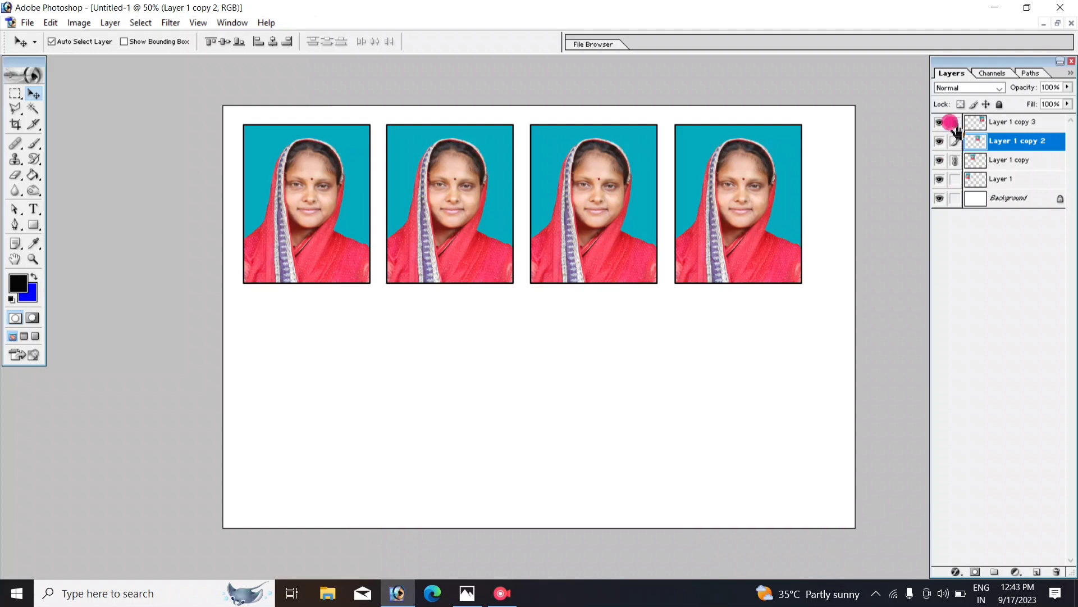
pyautogui.click(955, 180)
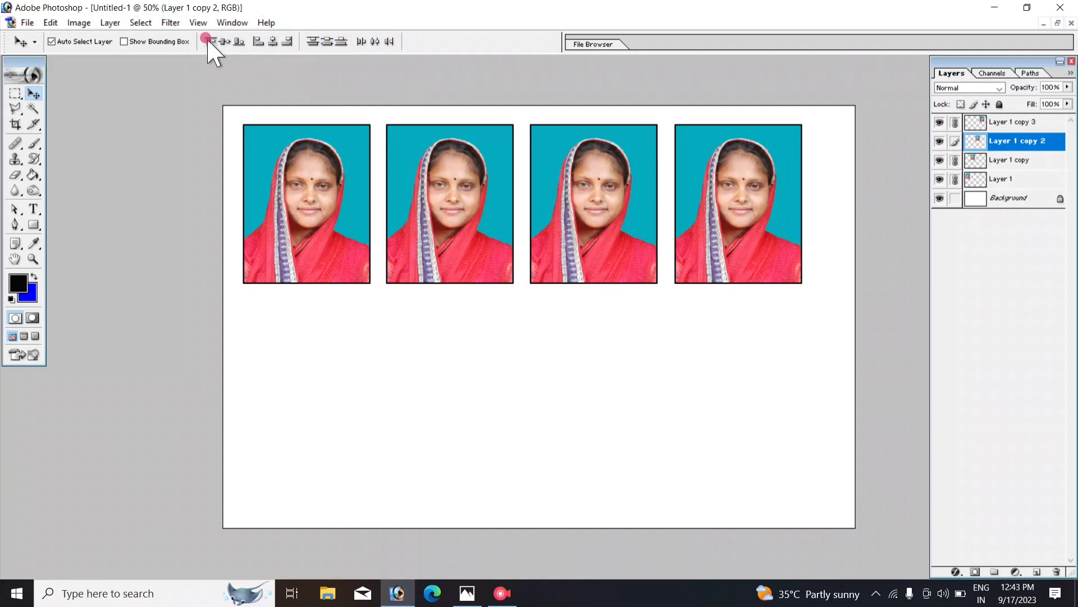
pyautogui.click(374, 42)
pyautogui.click(373, 42)
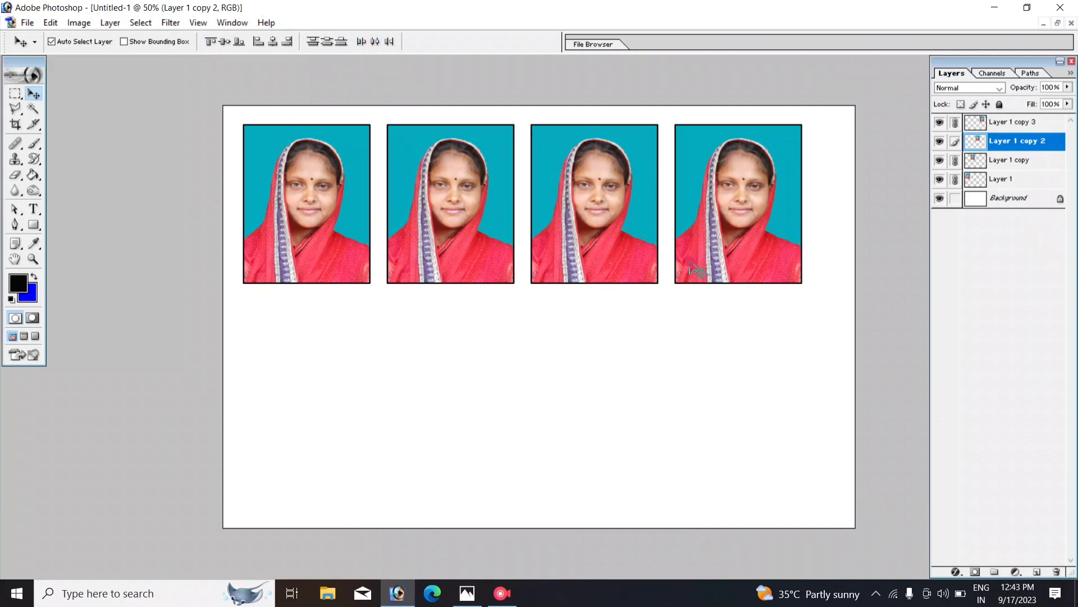
# Step: Merge the row into one layer, nudge it, and duplicate it below as a second row
pyautogui.hotkey('ctrl', 'e')
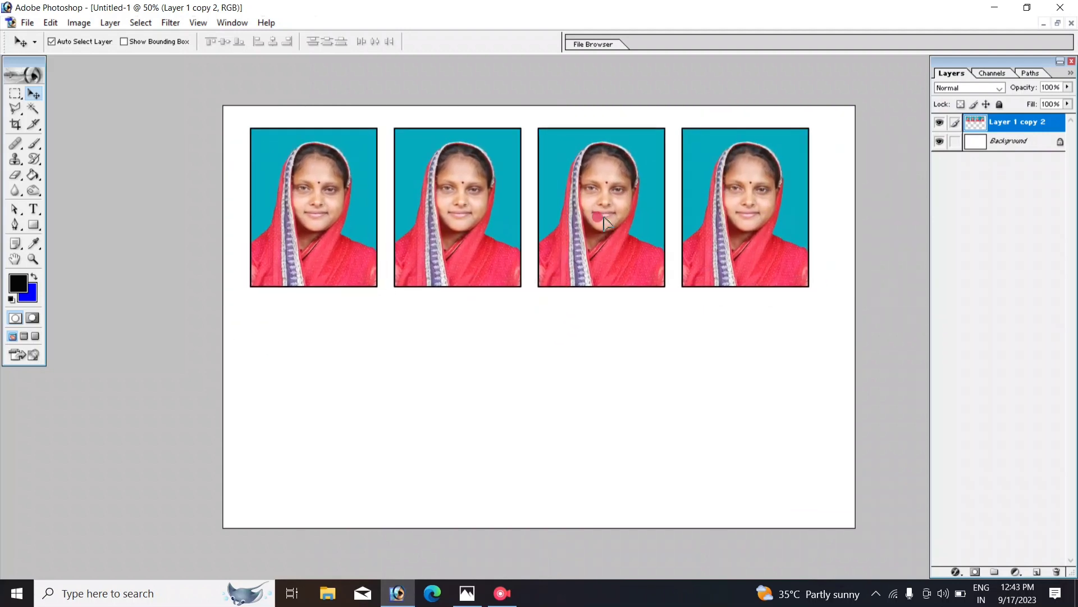
pyautogui.moveTo(600, 220); pyautogui.dragTo(612, 226)
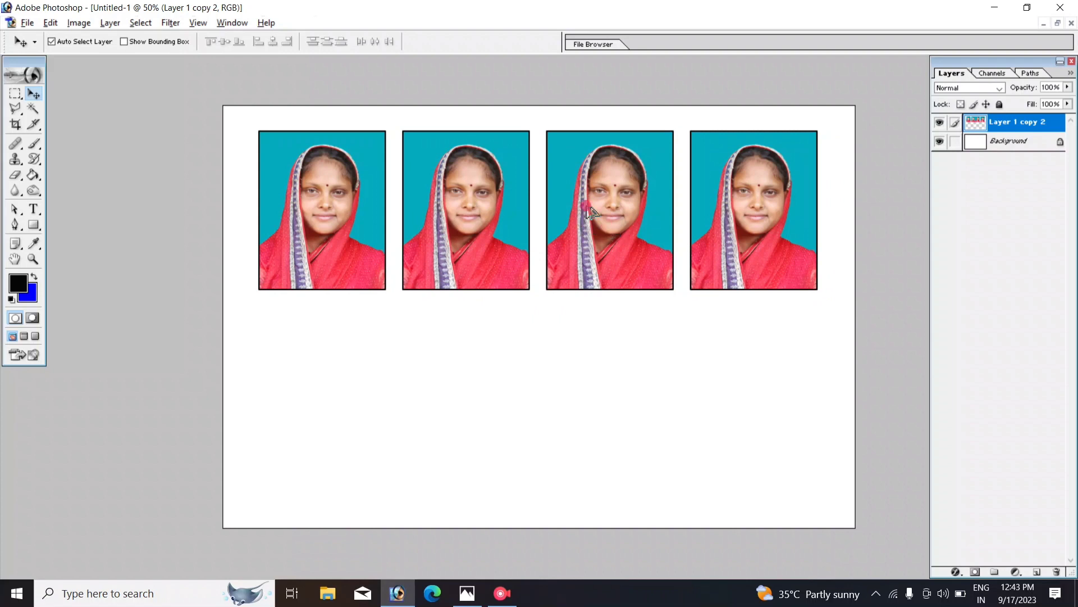
pyautogui.moveTo(590, 211)
pyautogui.mouseDown()
pyautogui.moveTo(581, 387)
pyautogui.moveTo(605, 386)
pyautogui.mouseUp()
# Step: Drop the duplicated lower row onto its own layer and zoom out to view the sheet
pyautogui.keyDown('alt'); pyautogui.click(430, 213); pyautogui.keyUp('alt')
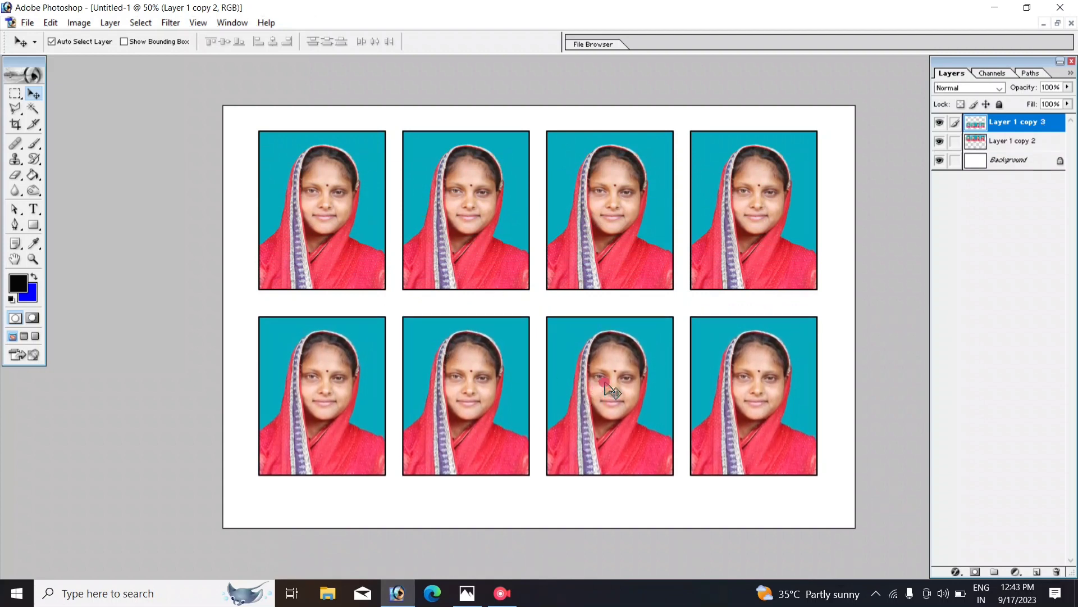
pyautogui.click(243, 132)
pyautogui.scroll(-1, 663, 375)
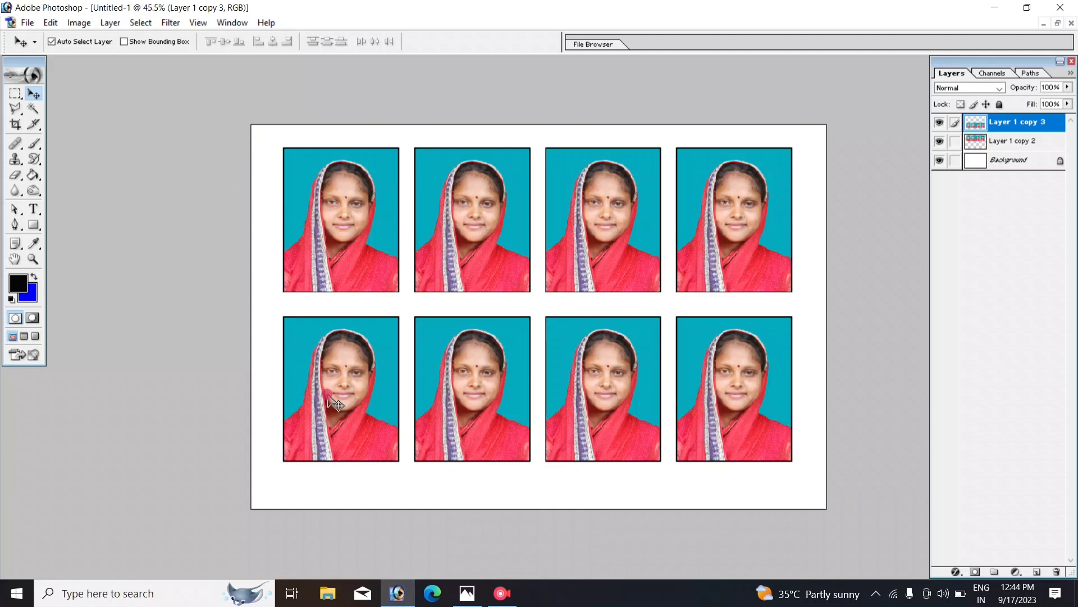
pyautogui.click(24, 23)
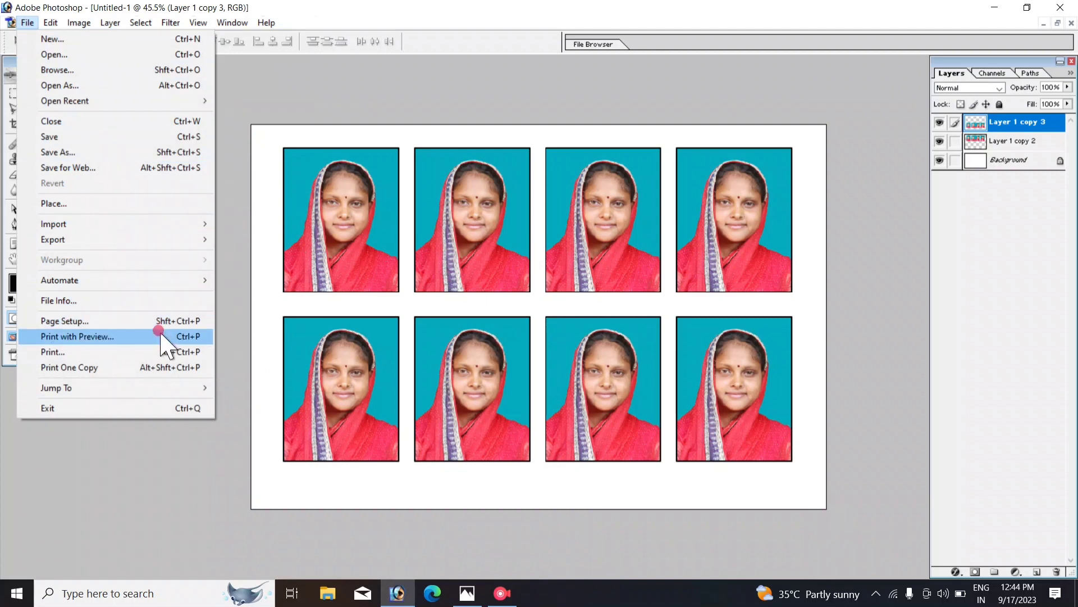
pyautogui.click(111, 352)
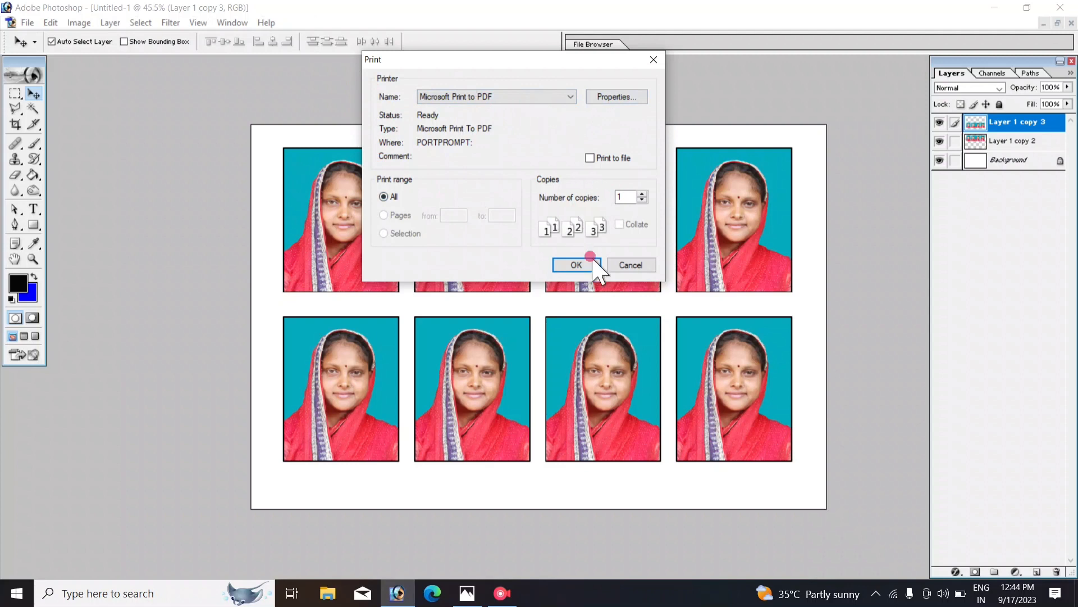
pyautogui.click(628, 264)
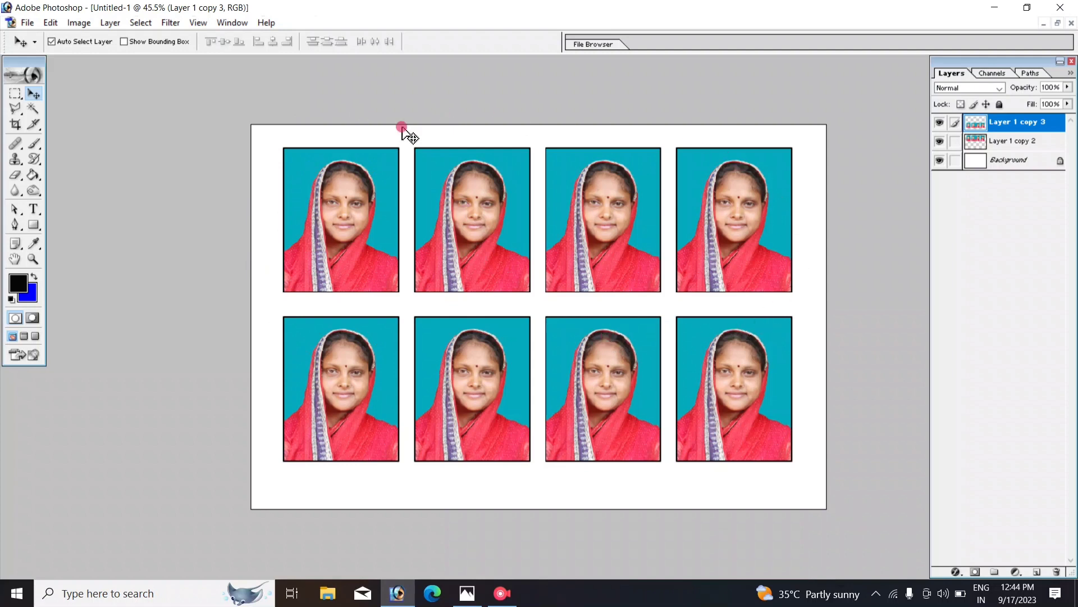
# Step: Save the sheet as Photoshop PDF named fx on the Desktop, accepting default PDF options
pyautogui.click(23, 22)
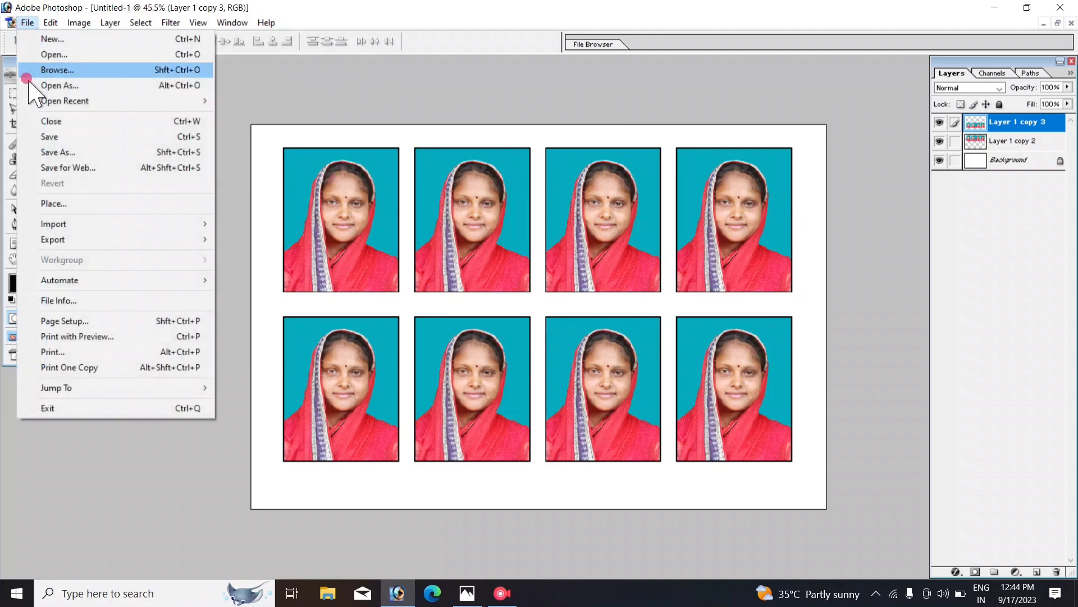
pyautogui.click(66, 152)
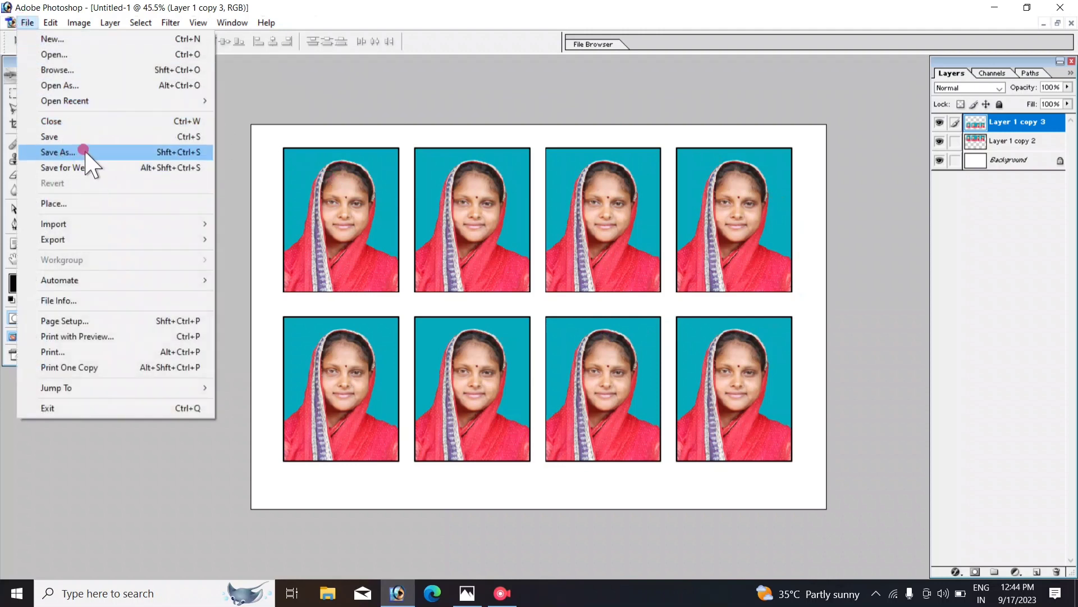
pyautogui.click(508, 332)
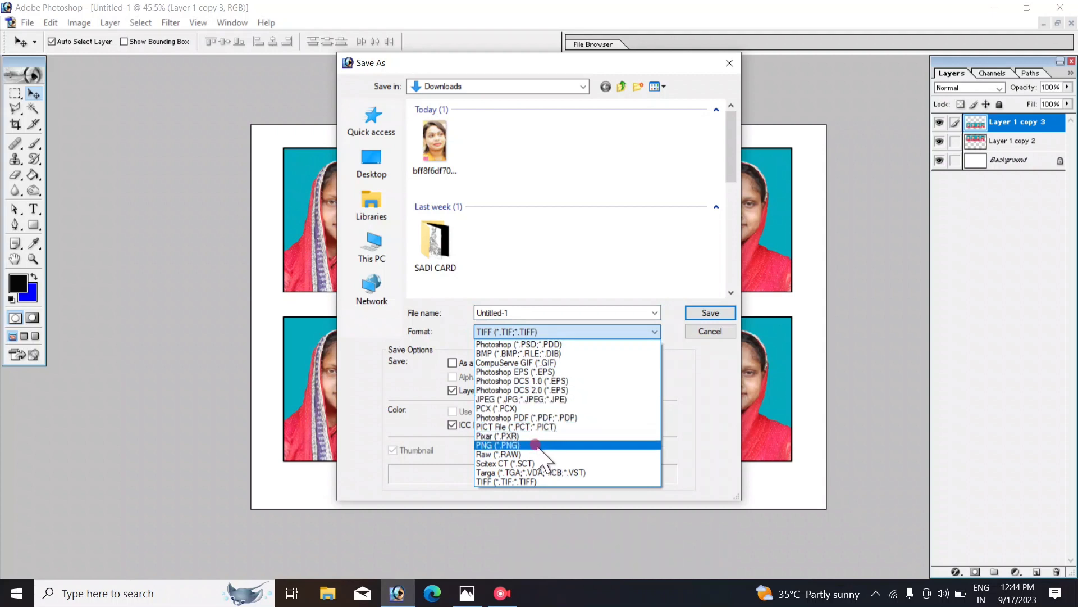
pyautogui.click(548, 418)
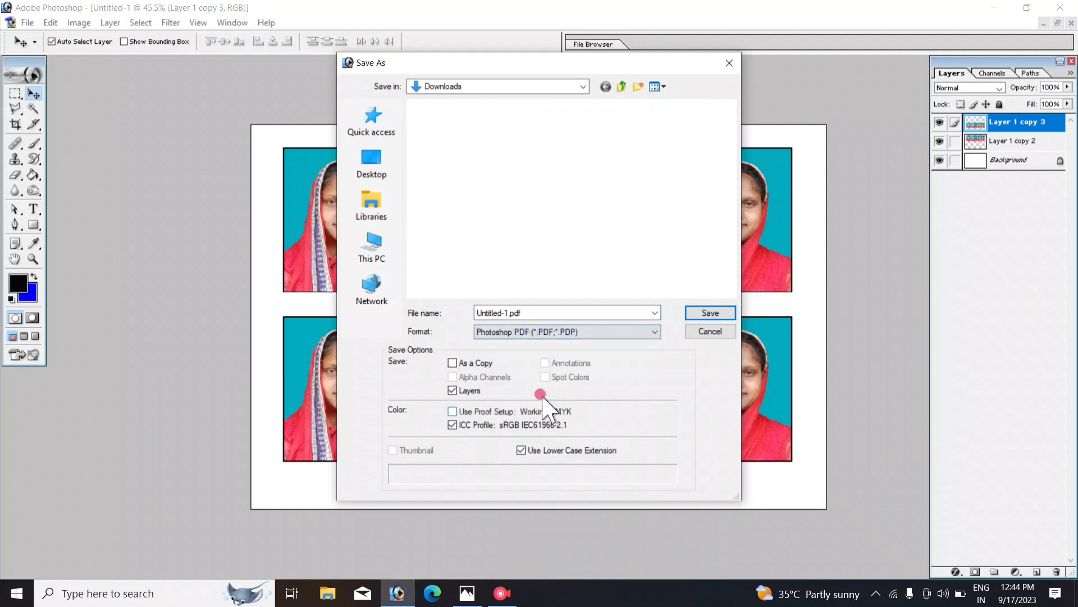
pyautogui.doubleClick(564, 308)
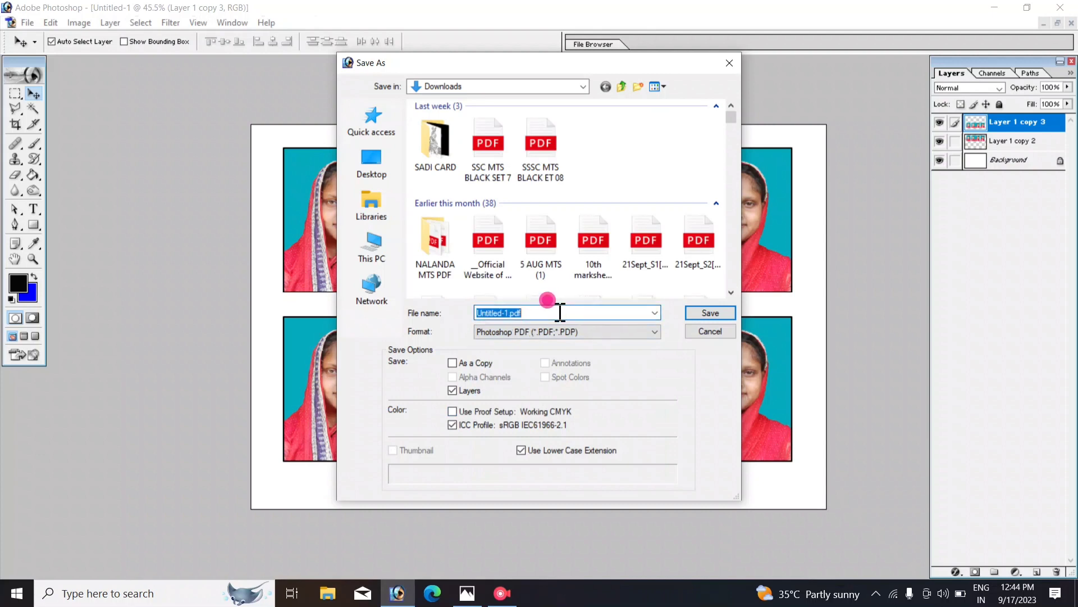
pyautogui.write('f')
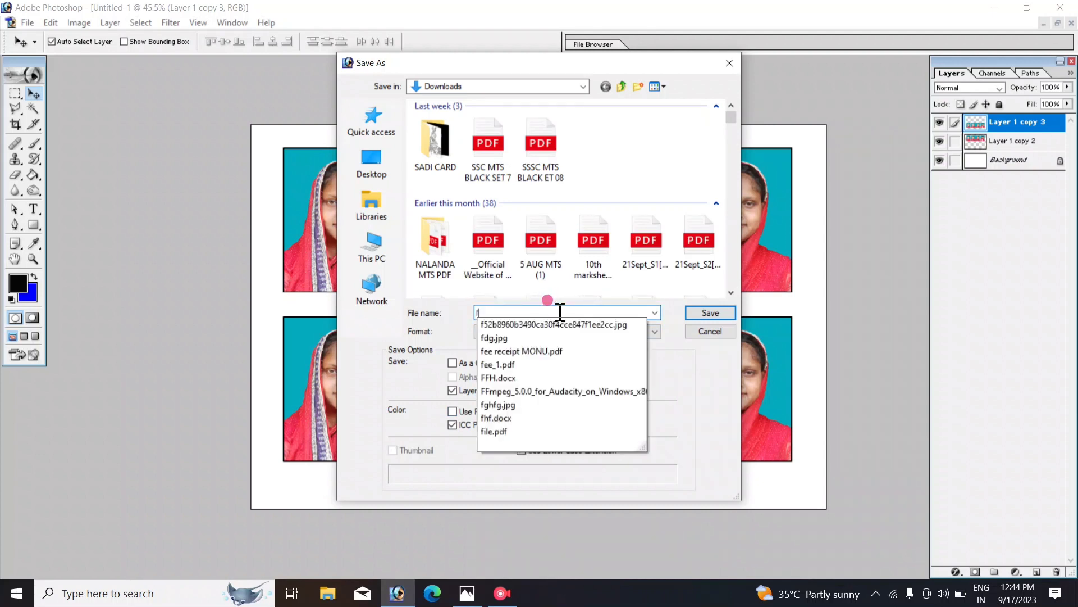
pyautogui.write('x')
pyautogui.click(372, 166)
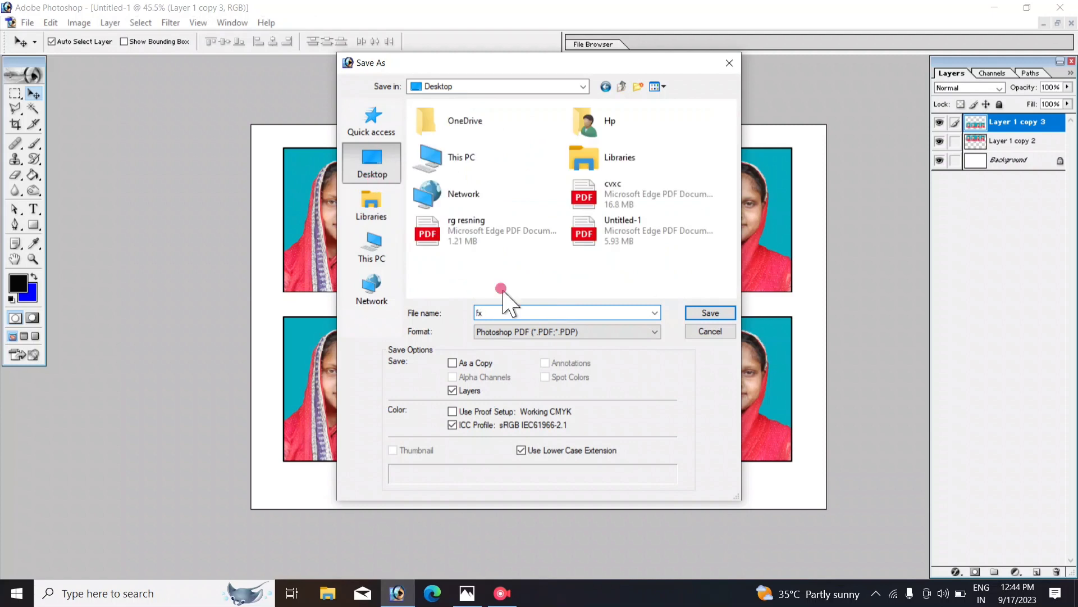
pyautogui.click(696, 312)
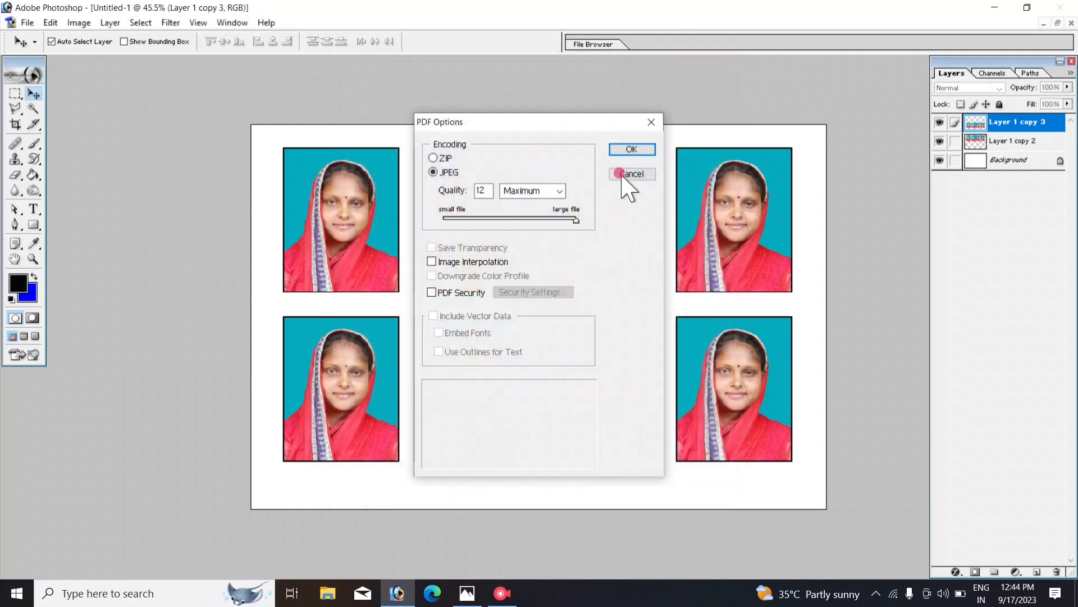
pyautogui.click(631, 149)
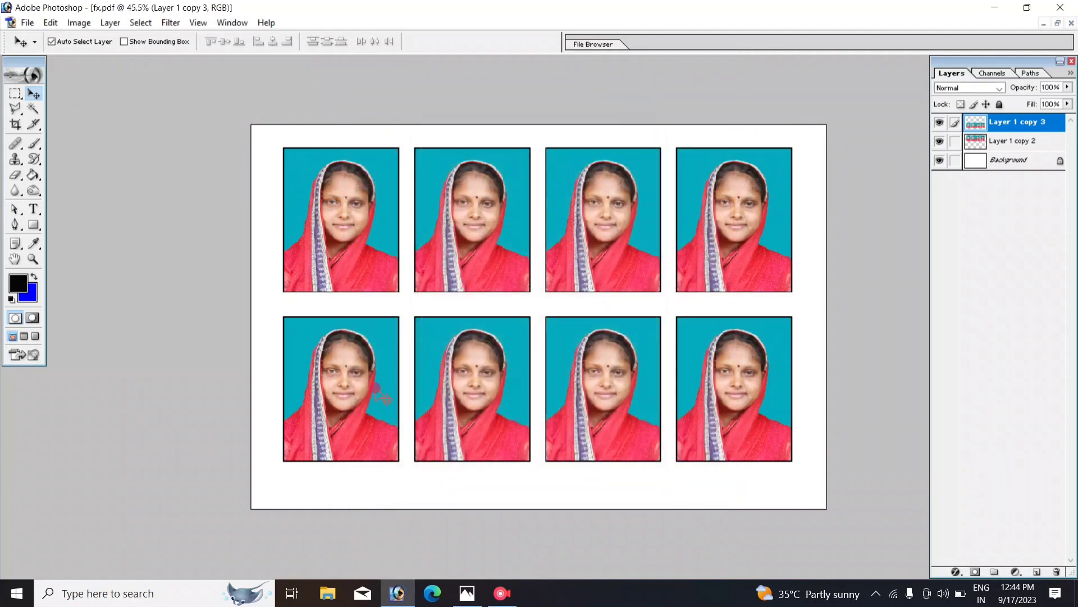